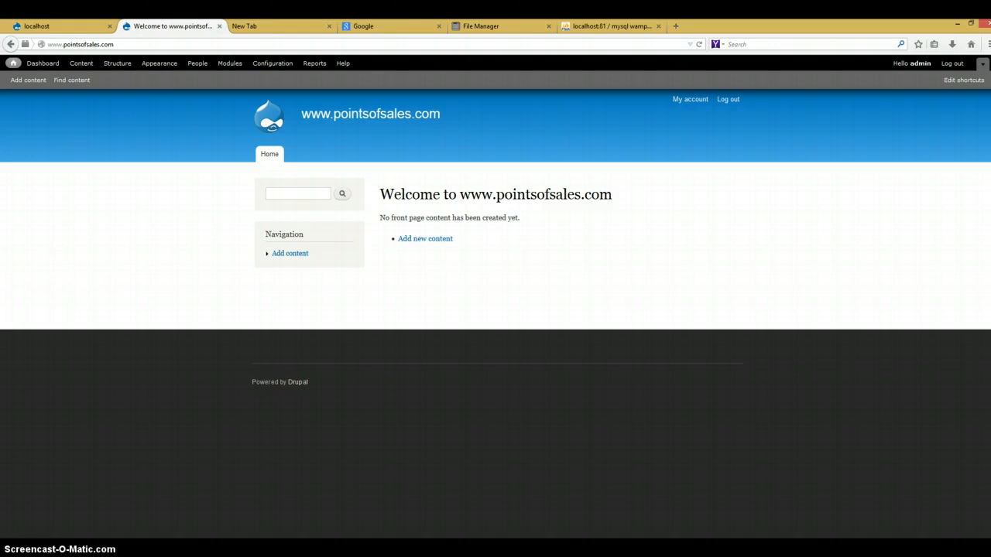
{"action": "left_click", "coordinate": [224, 65]}
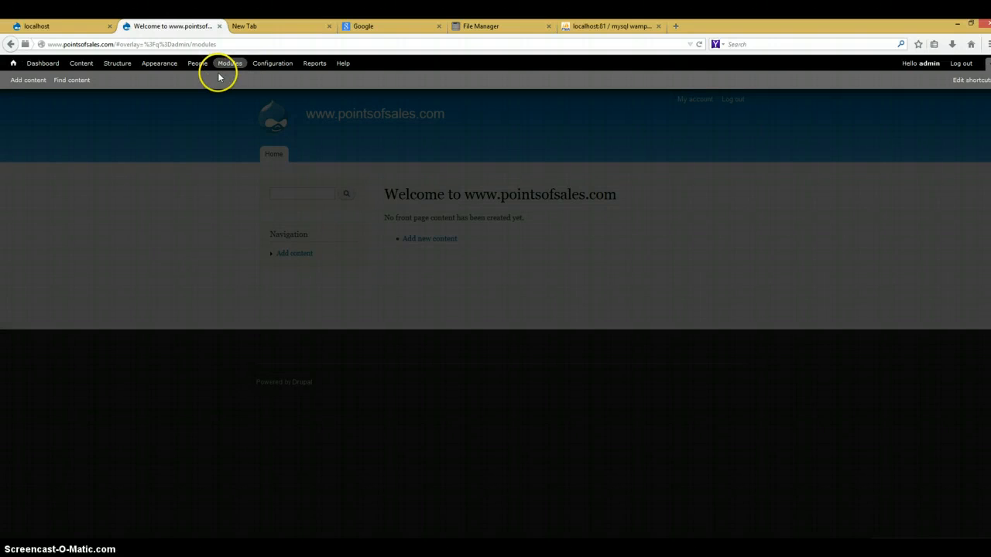
{"action": "left_click", "coordinate": [31, 82]}
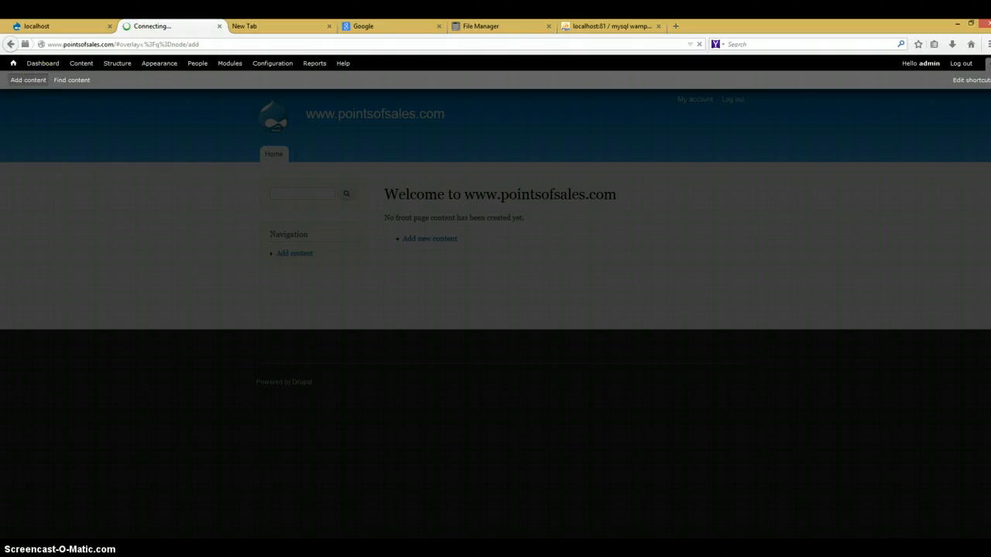
{"action": "left_click", "coordinate": [934, 124]}
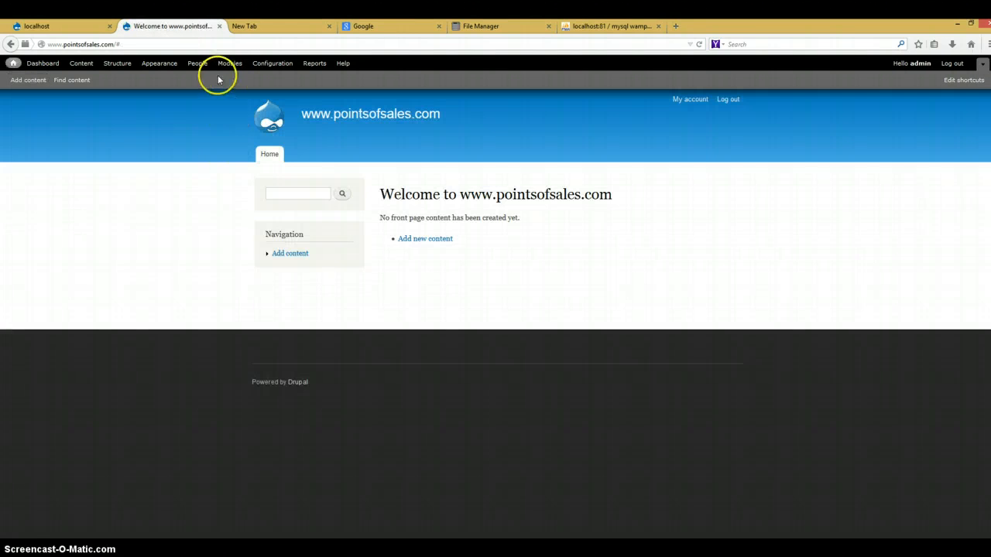
Install a new module from the archive awic_timeline-7.x-1.1.zip in the Dropbox USDA folder.
{"action": "left_click", "coordinate": [230, 63]}
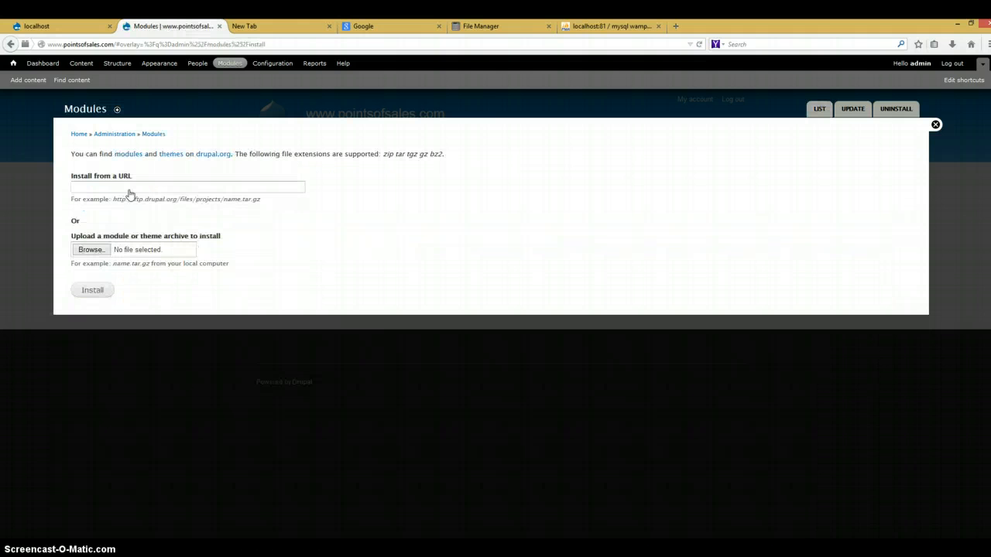
{"action": "left_click", "coordinate": [91, 249]}
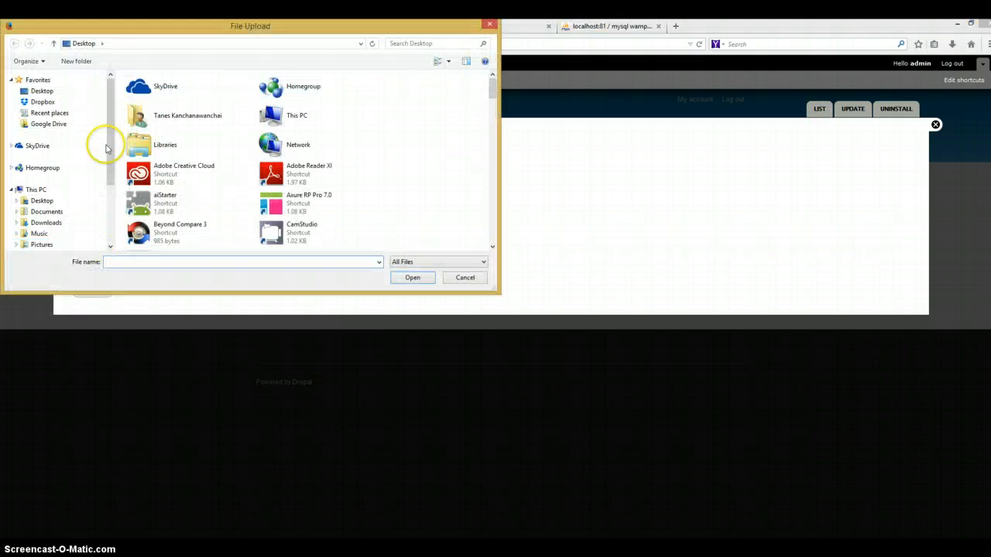
{"action": "left_click", "coordinate": [43, 101]}
{"action": "left_click", "coordinate": [181, 135]}
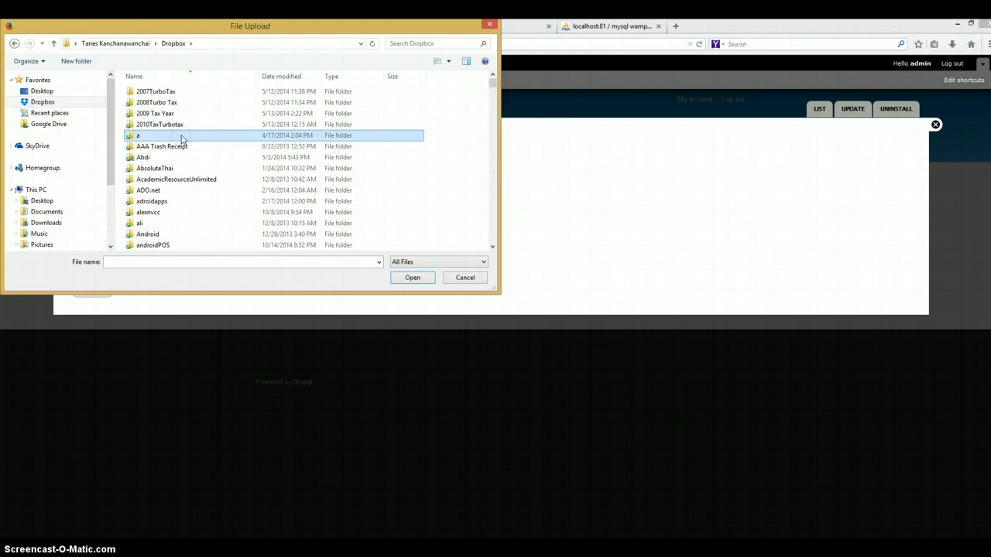
{"action": "key", "text": "u"}
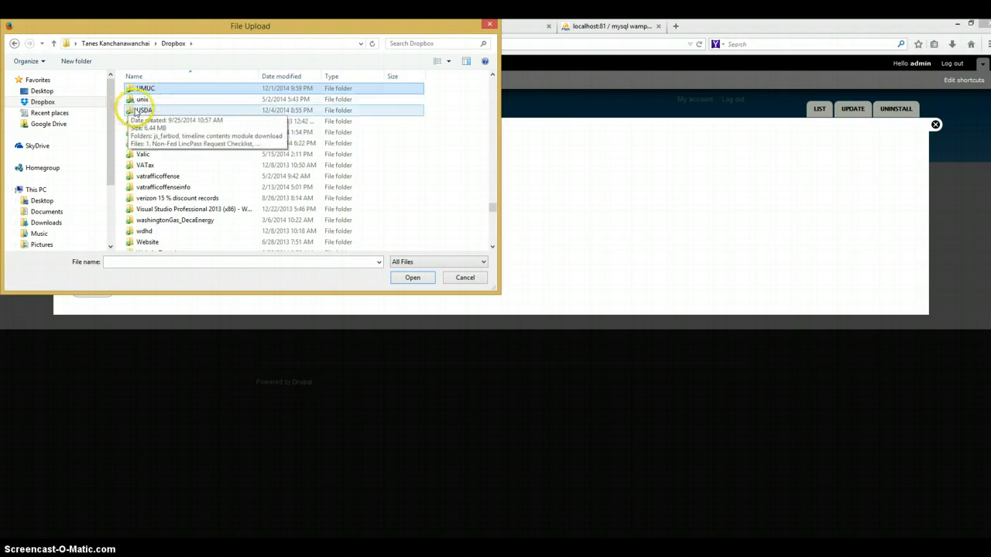
{"action": "left_click", "coordinate": [137, 111]}
{"action": "double_click", "coordinate": [136, 111]}
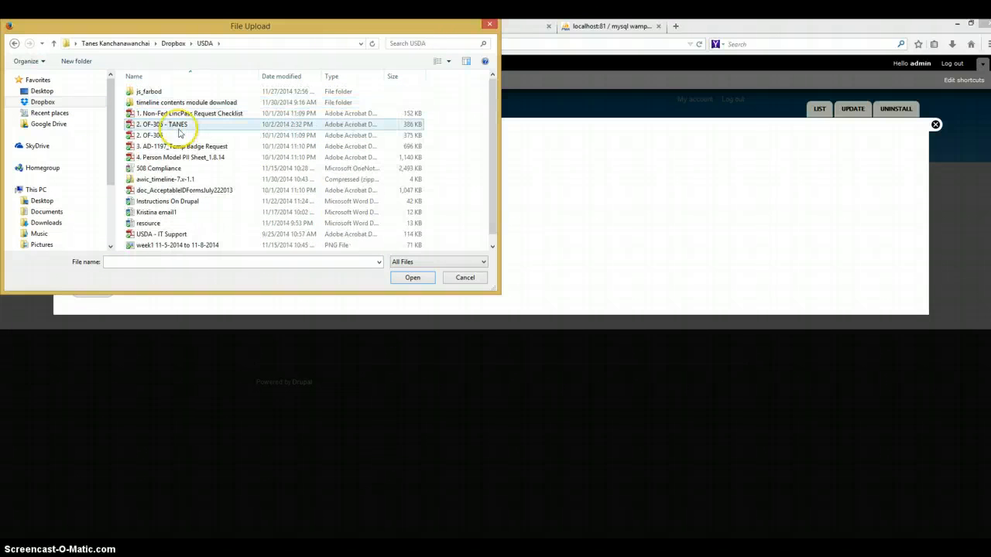
{"action": "double_click", "coordinate": [184, 180]}
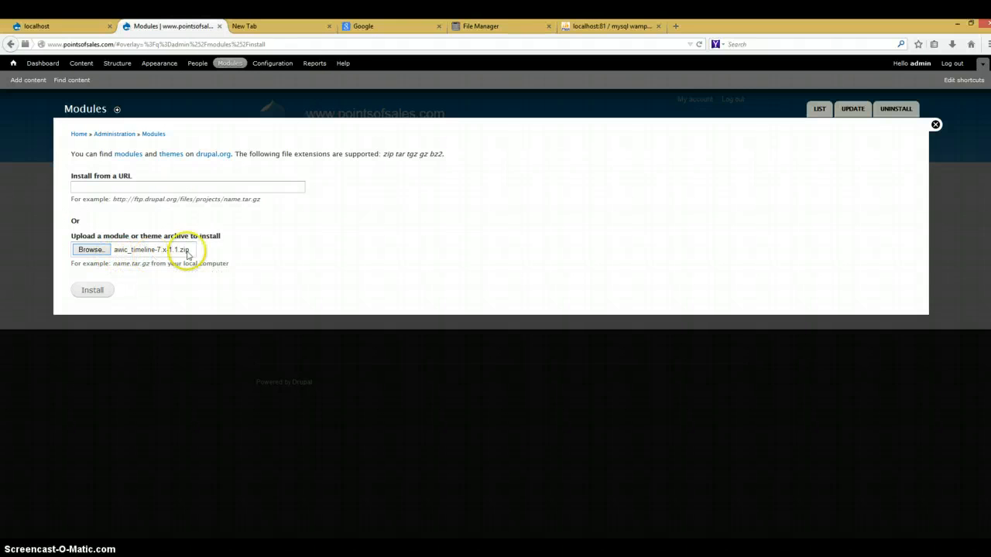
{"action": "left_click", "coordinate": [92, 293]}
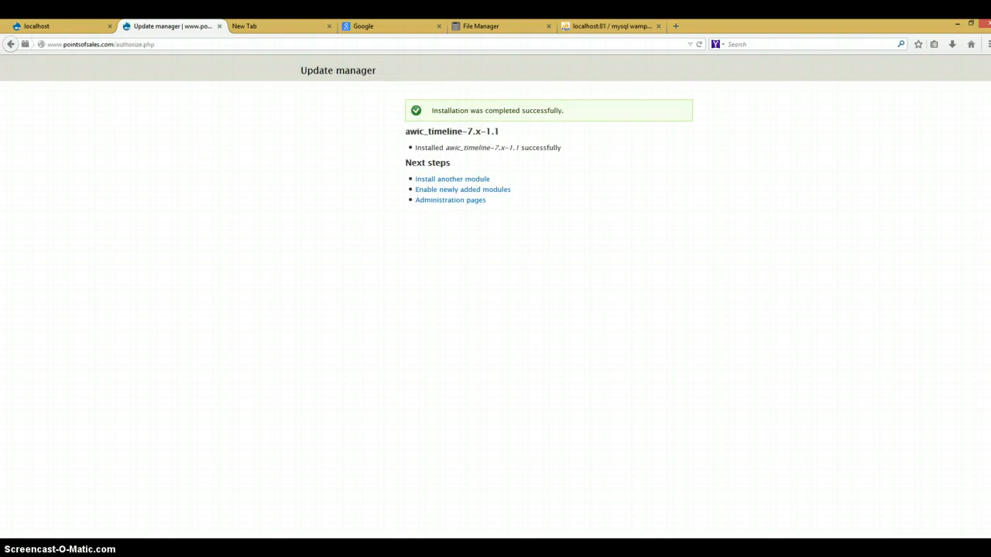
Enable the newly added AWIC Timeline module in the modules list and save the configuration.
{"action": "left_click", "coordinate": [456, 192]}
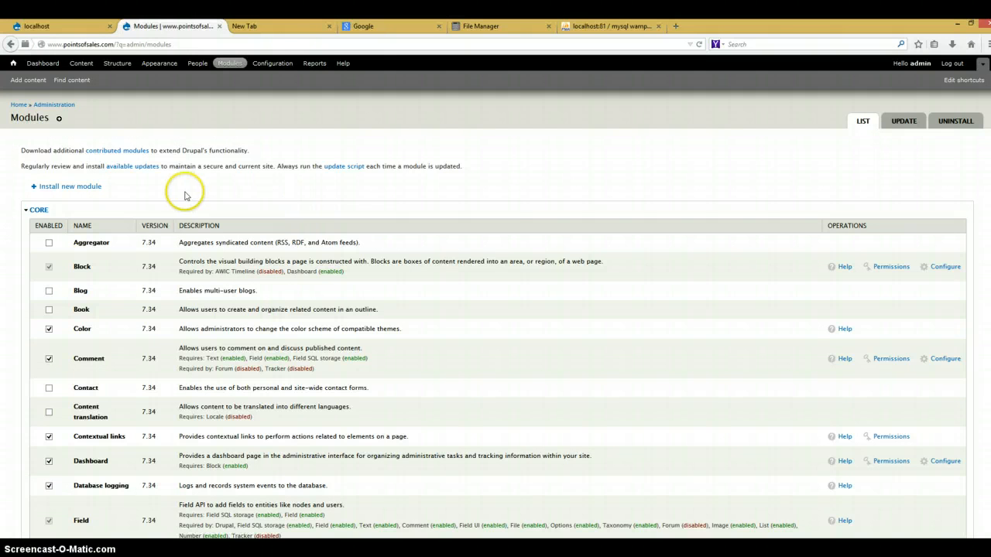
{"action": "scroll", "coordinate": [147, 225], "scroll_direction": "down", "scroll_amount": 20}
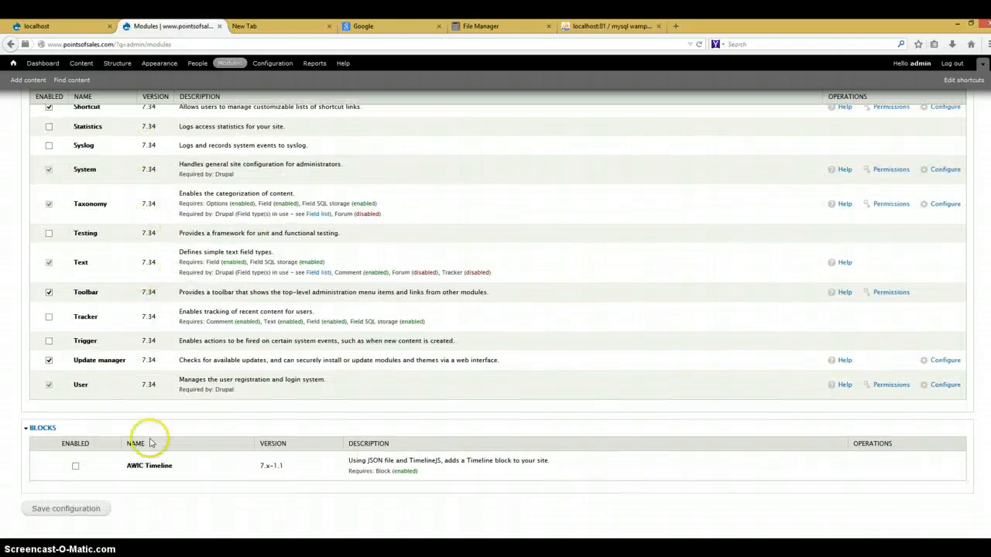
{"action": "left_click", "coordinate": [75, 466]}
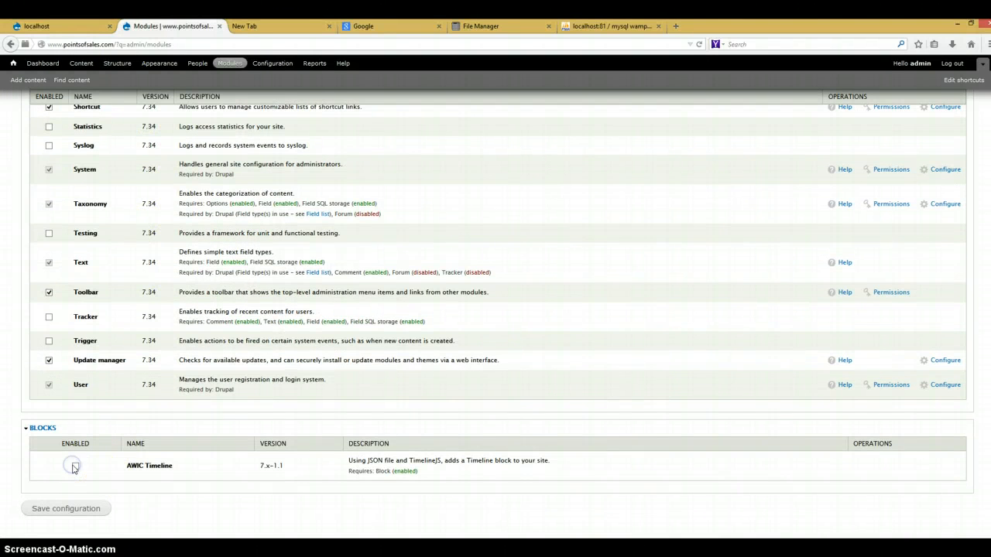
{"action": "left_click", "coordinate": [77, 509]}
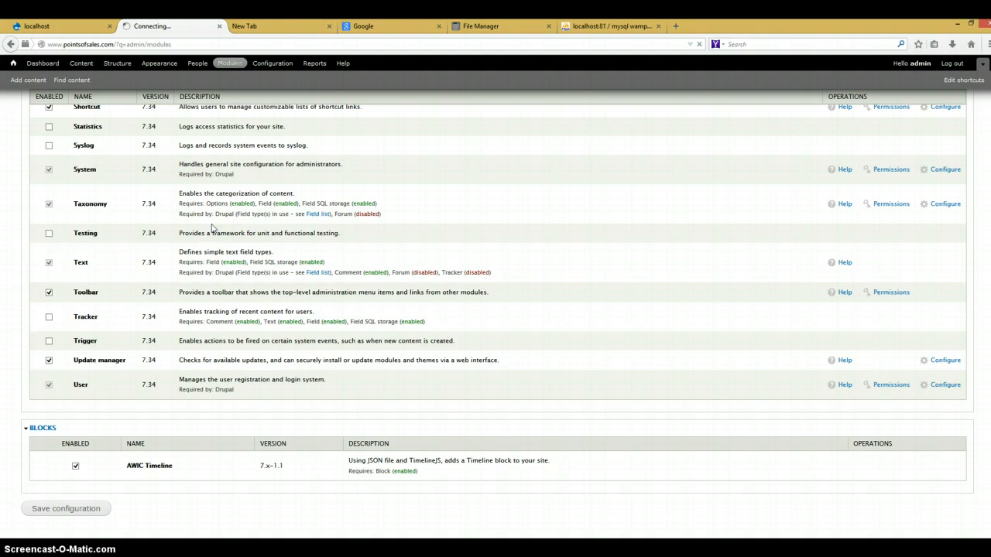
{"action": "left_click", "coordinate": [247, 326]}
Switch to File Explorer, locate AWA_Timeline_workbook.json in the Json folder inside Dropbox USDA, and check the folder's path.
{"action": "left_click", "coordinate": [156, 507]}
{"action": "mouse_move", "coordinate": [139, 550]}
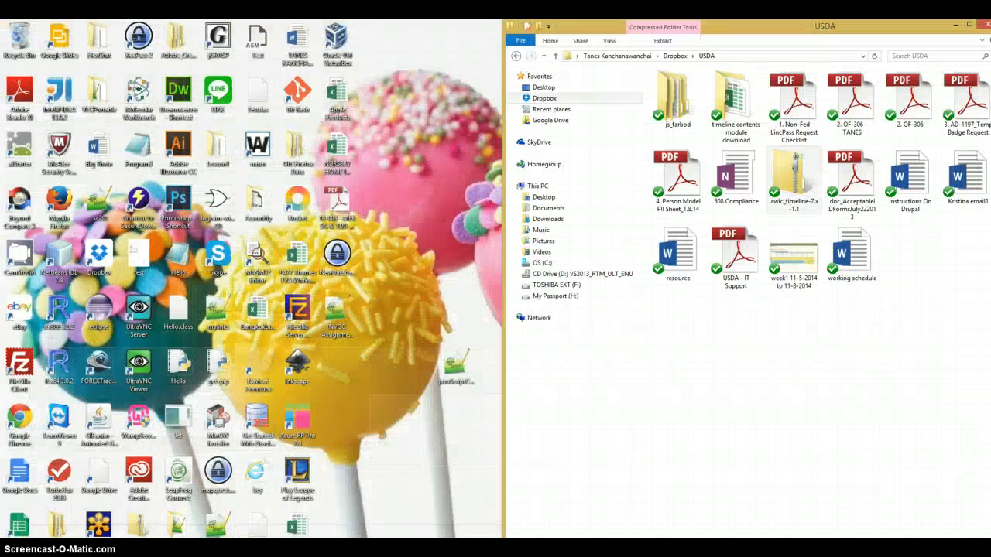
{"action": "left_click", "coordinate": [196, 513]}
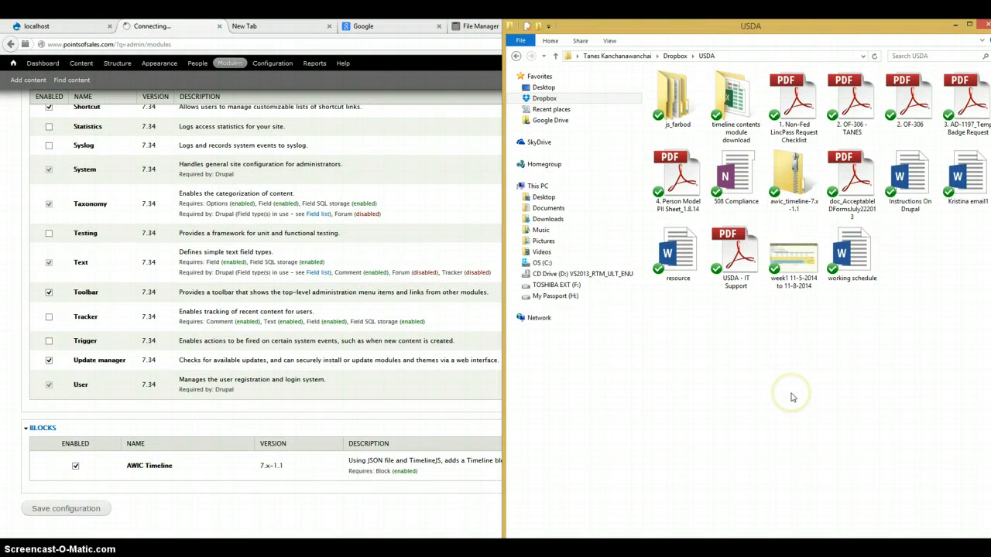
{"action": "left_click", "coordinate": [692, 103]}
{"action": "left_click", "coordinate": [728, 106]}
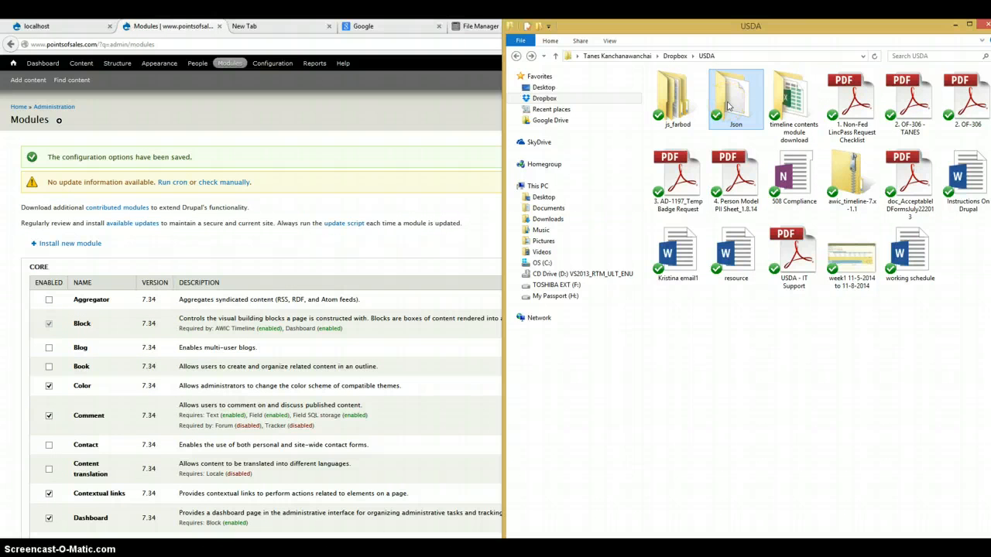
{"action": "double_click", "coordinate": [728, 106]}
{"action": "left_click", "coordinate": [706, 87]}
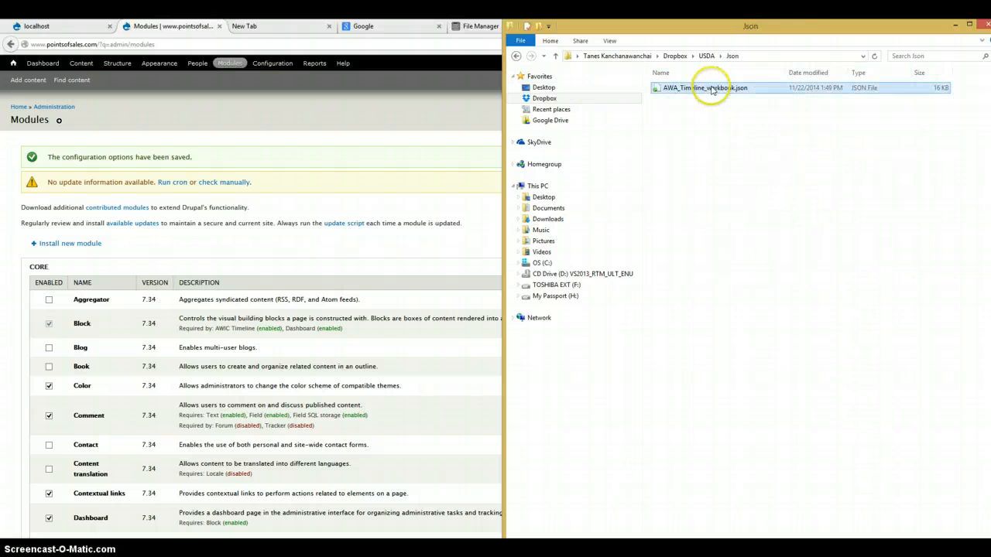
{"action": "left_click", "coordinate": [761, 58]}
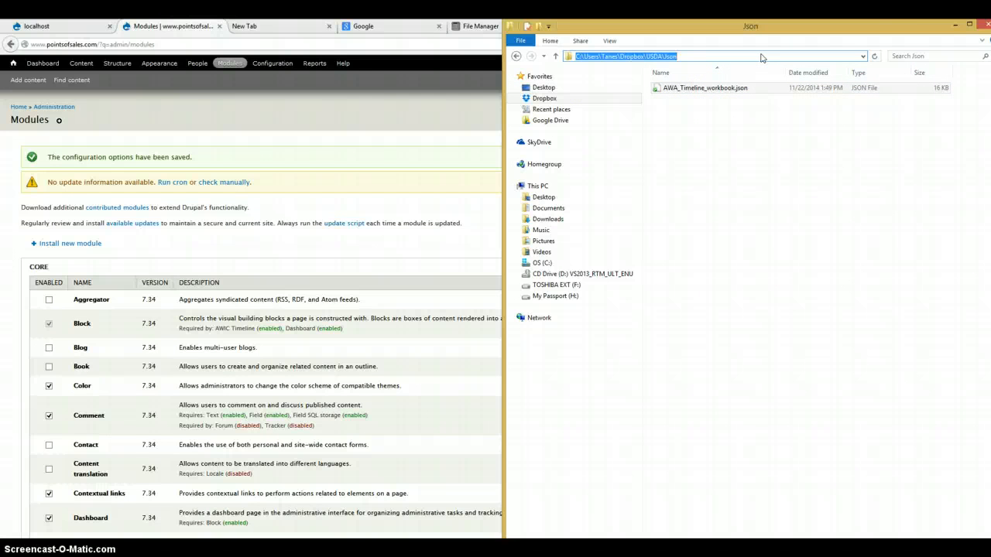
{"action": "left_click", "coordinate": [955, 25]}
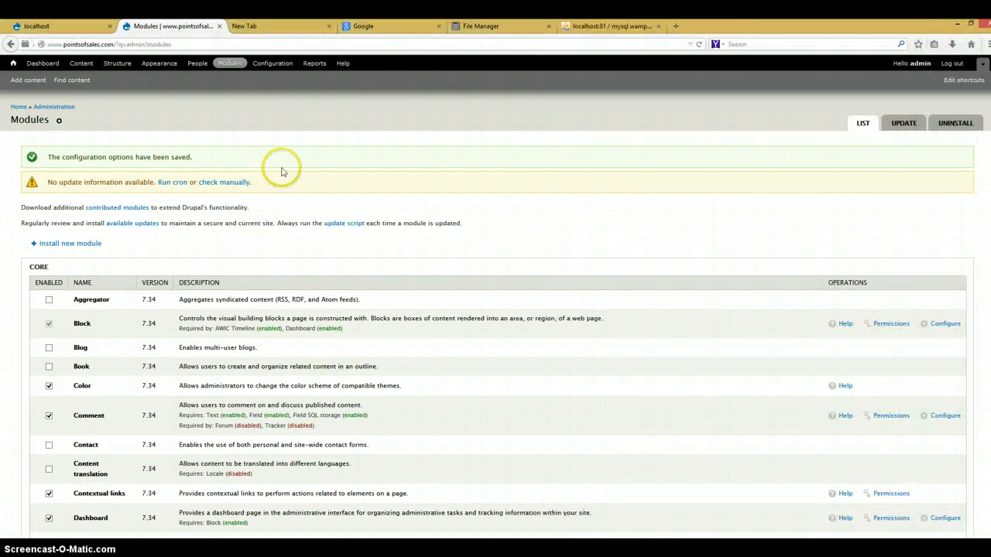
Run cron from the modules page and open the available updates report.
{"action": "left_click", "coordinate": [169, 183]}
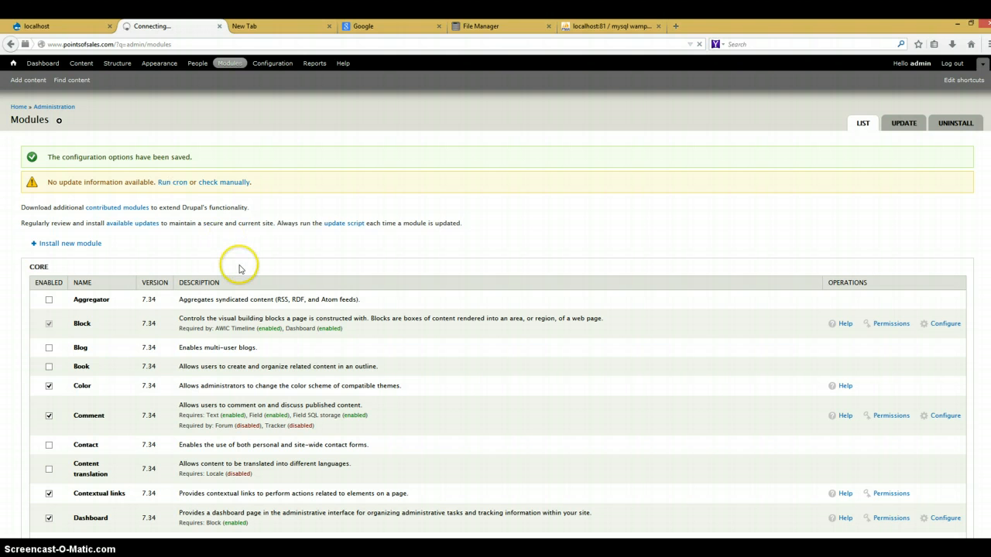
{"action": "left_click", "coordinate": [166, 185]}
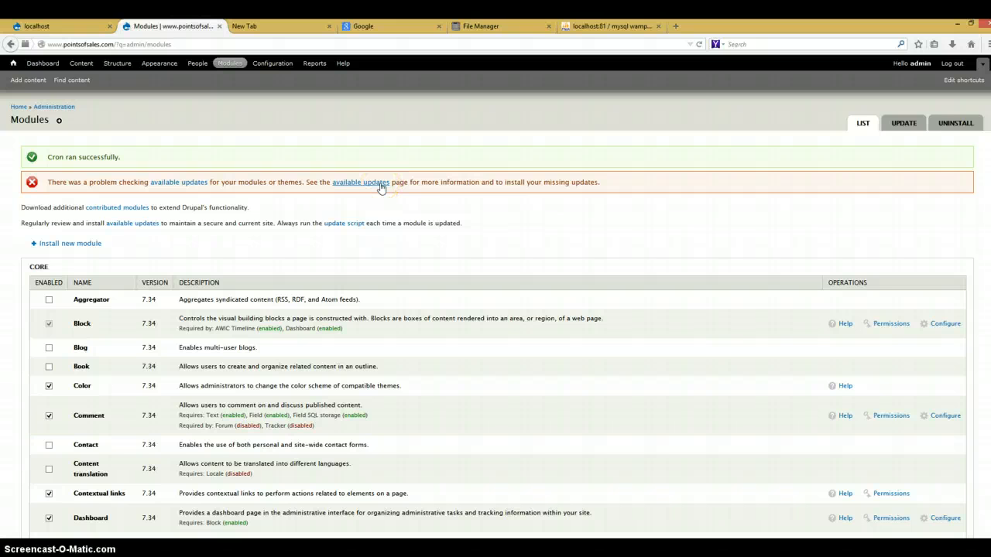
{"action": "left_click", "coordinate": [380, 187]}
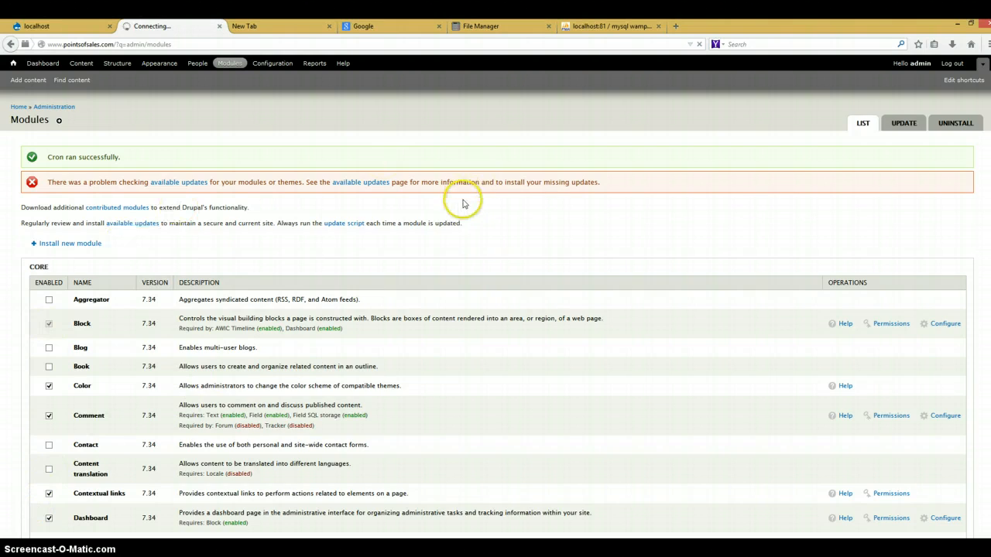
{"action": "scroll", "coordinate": [458, 203], "scroll_direction": "down", "scroll_amount": 1}
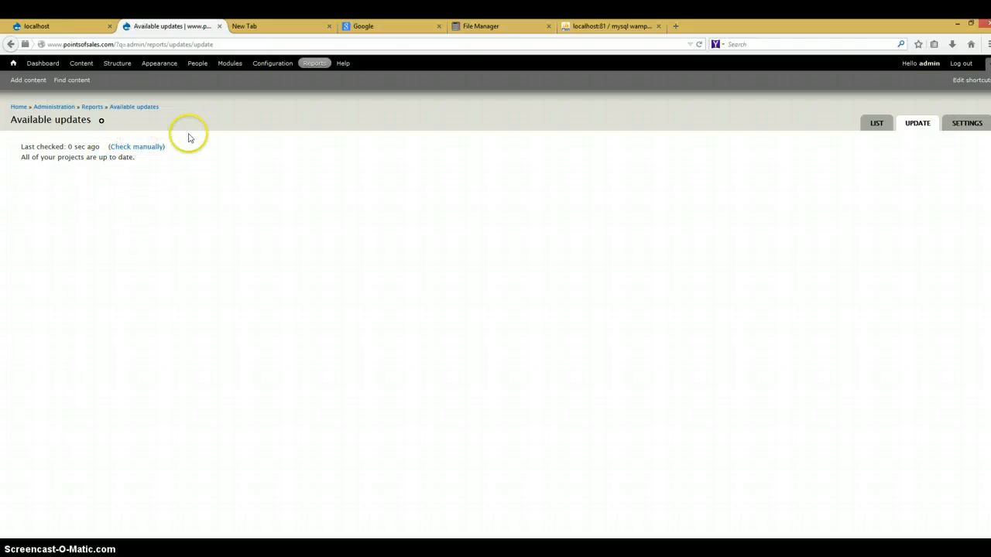
On the site's Blocks page, choose the Content region for the AWIC Timeline block and open the block's configuration.
{"action": "left_click", "coordinate": [113, 65]}
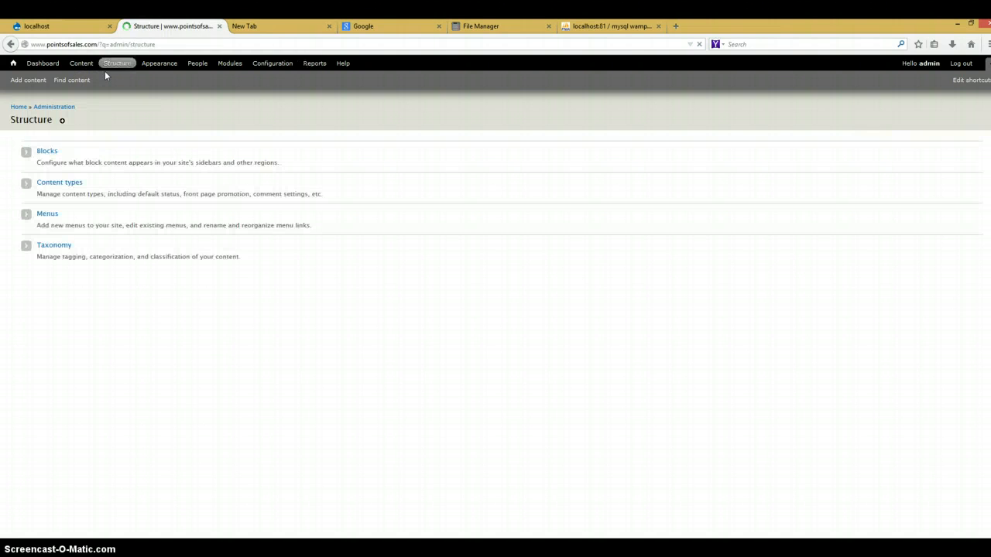
{"action": "left_click", "coordinate": [48, 151]}
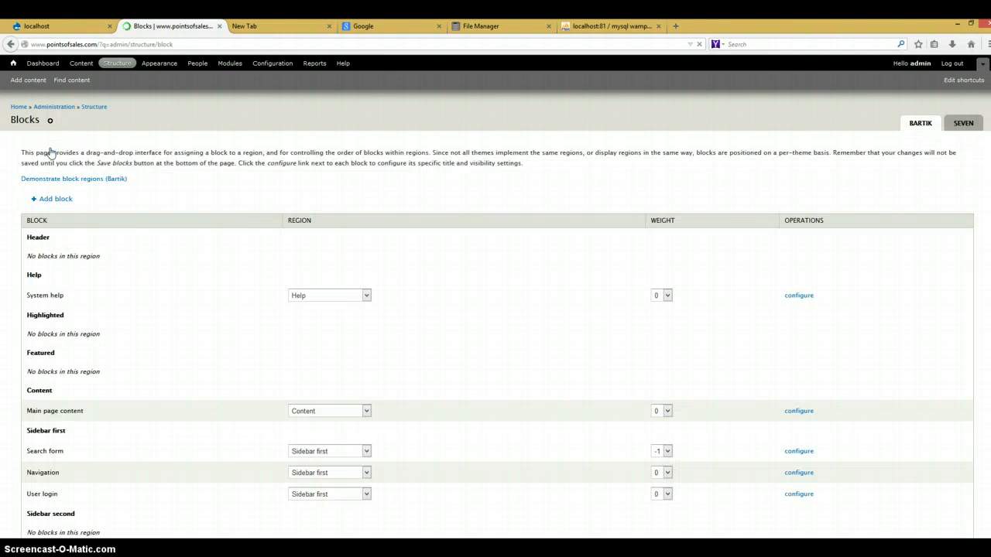
{"action": "scroll", "coordinate": [171, 317], "scroll_direction": "down", "scroll_amount": 2}
{"action": "scroll", "coordinate": [172, 323], "scroll_direction": "down", "scroll_amount": 10}
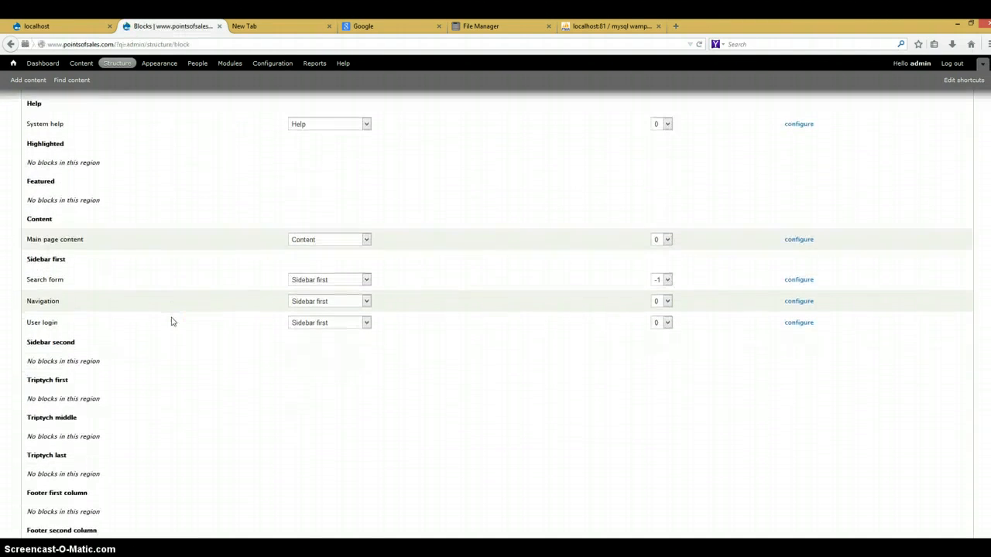
{"action": "scroll", "coordinate": [172, 323], "scroll_direction": "down", "scroll_amount": 2}
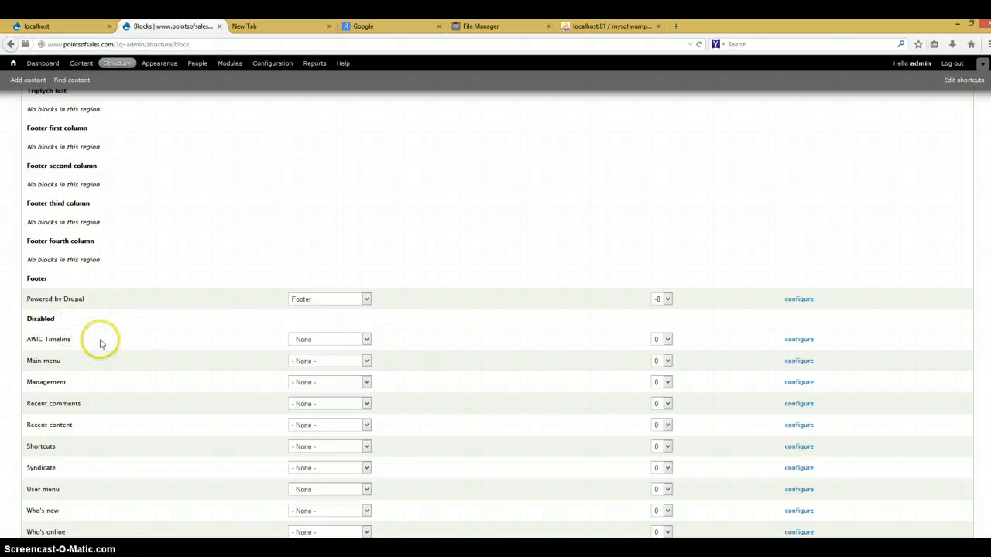
{"action": "left_click", "coordinate": [367, 342]}
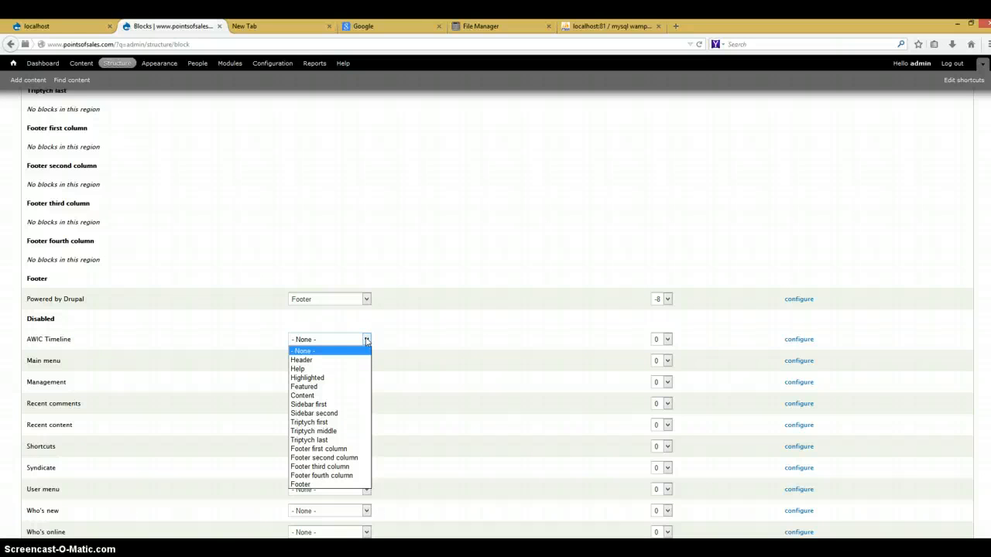
{"action": "left_click", "coordinate": [364, 397]}
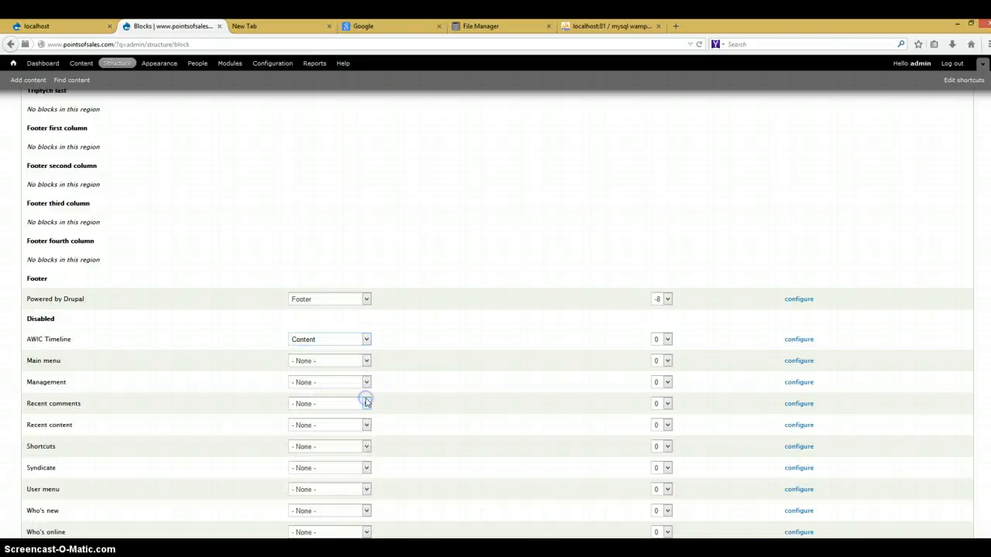
{"action": "left_click", "coordinate": [801, 341]}
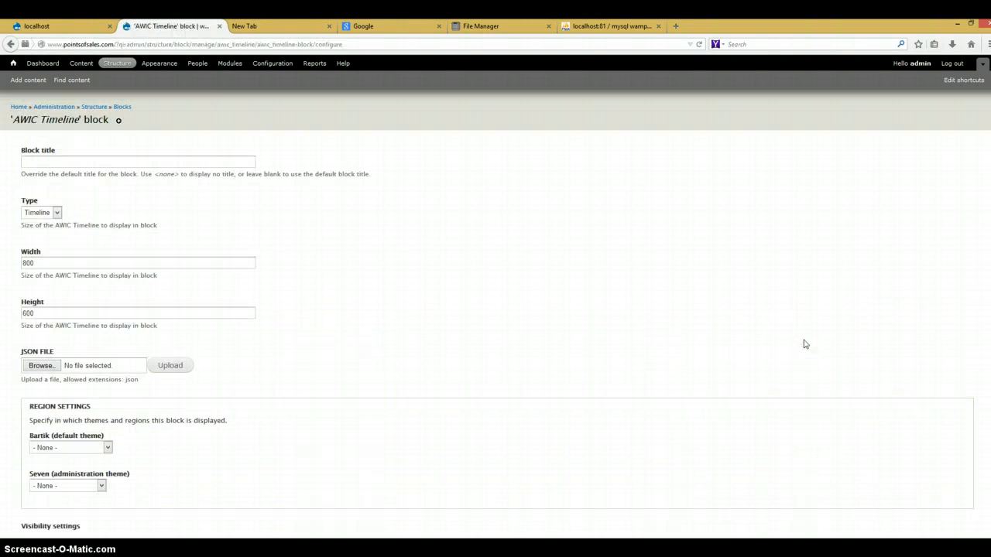
Title the AWIC Timeline block "AWIC Web Timeline" and set its width to 1000.
{"action": "left_click", "coordinate": [173, 164]}
{"action": "type", "text": "AWIC"}
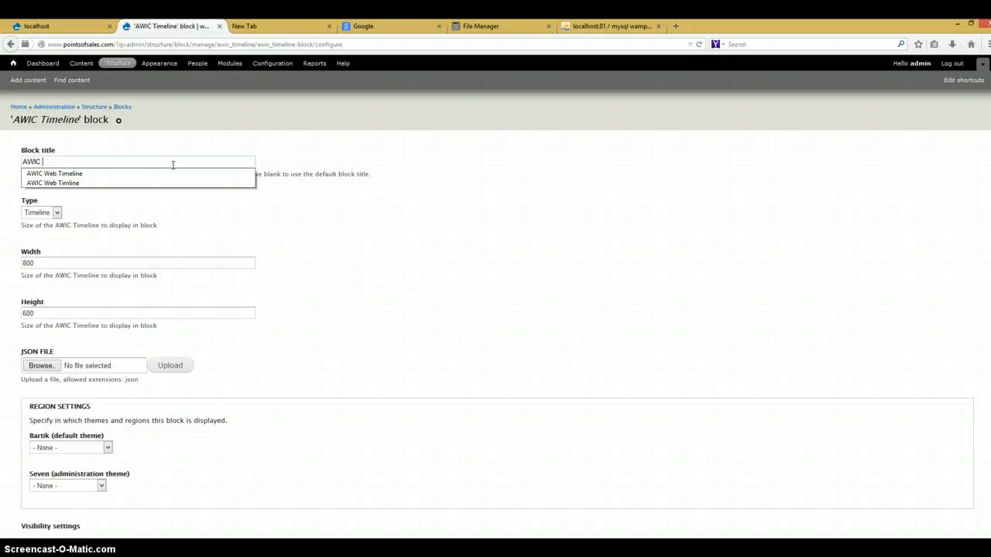
{"action": "type", "text": " Web Time"}
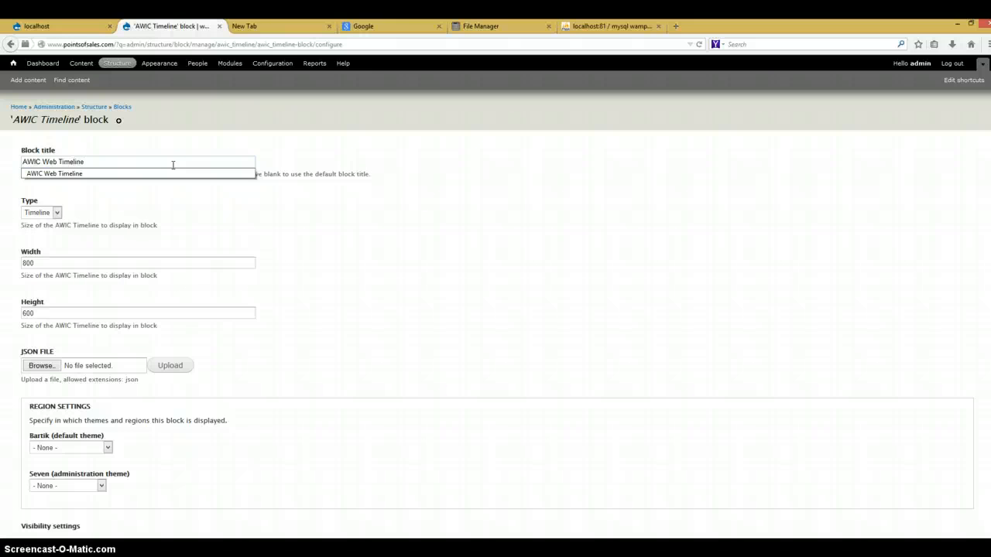
{"action": "type", "text": "line"}
{"action": "key", "text": "Tab"}
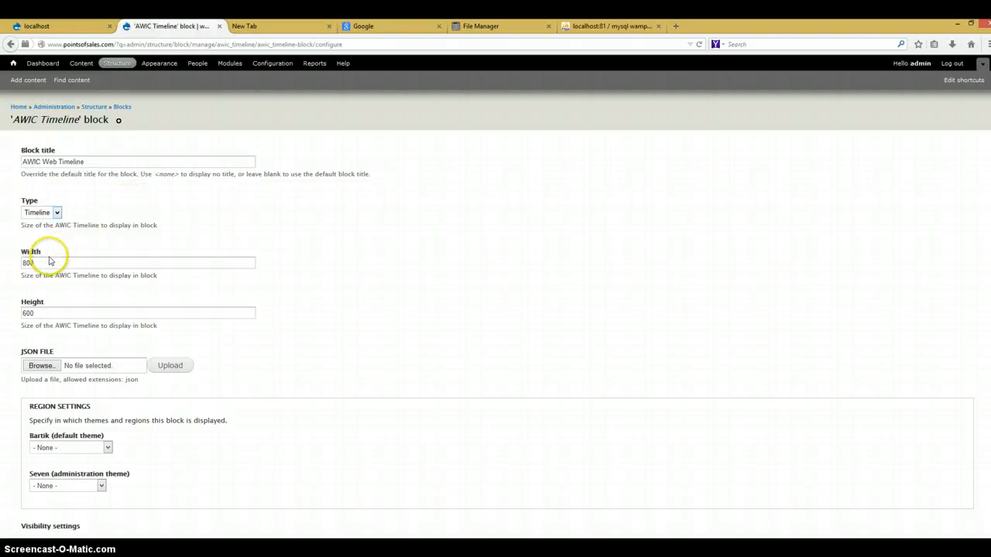
{"action": "left_click", "coordinate": [48, 264]}
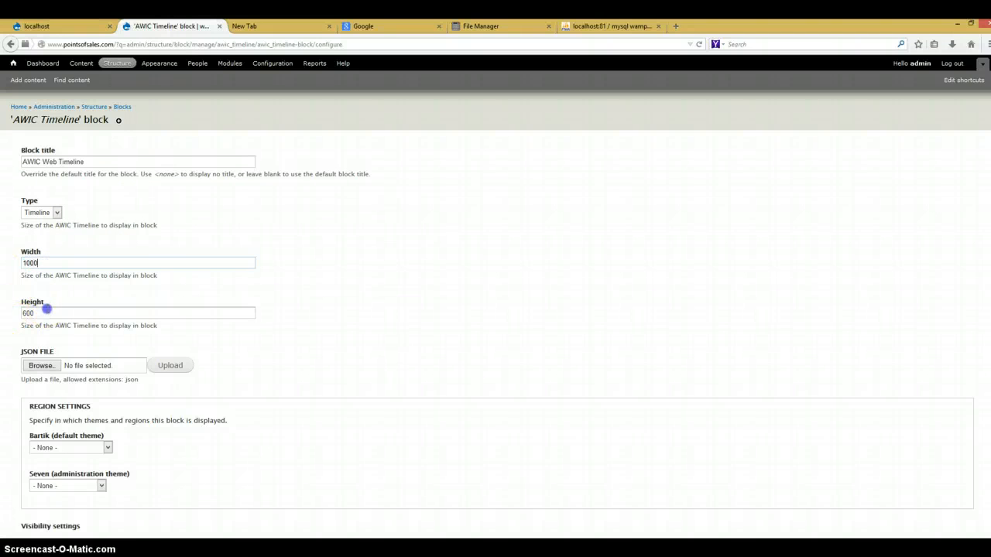
Set the AWIC Timeline block's height to 700 and choose AWA_Timeline_workbook.json from the Json folder as its JSON file.
{"action": "key", "text": "Tab"}
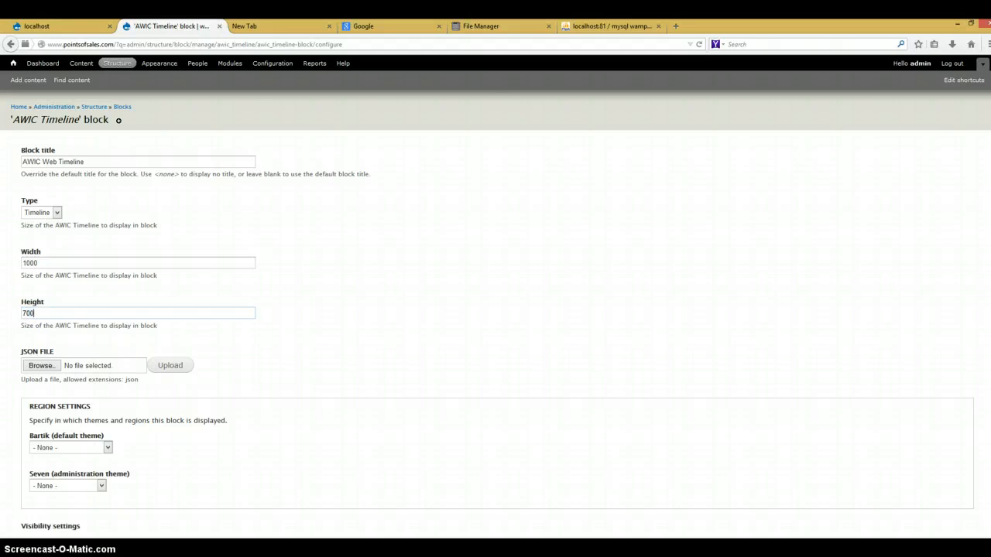
{"action": "type", "text": "700"}
{"action": "left_click", "coordinate": [42, 365]}
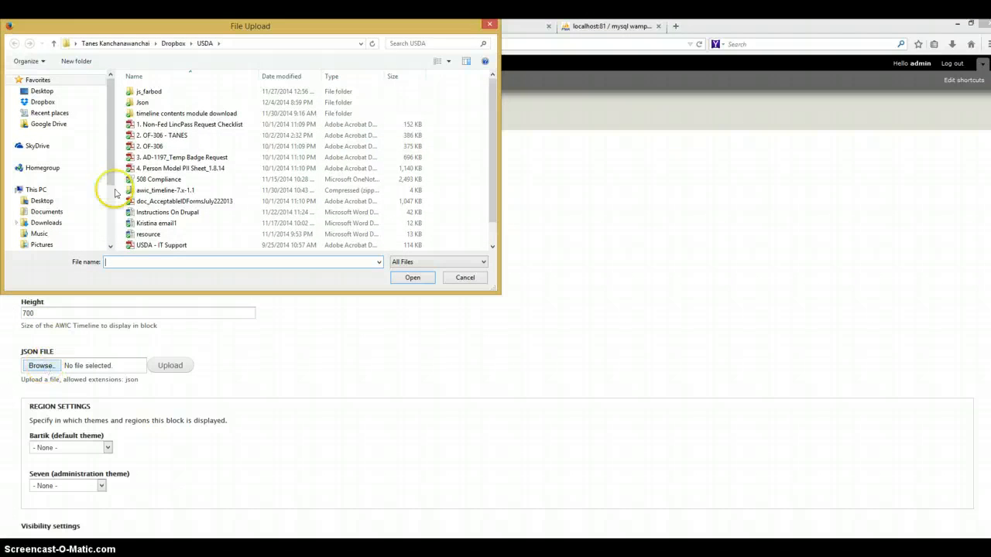
{"action": "double_click", "coordinate": [142, 103]}
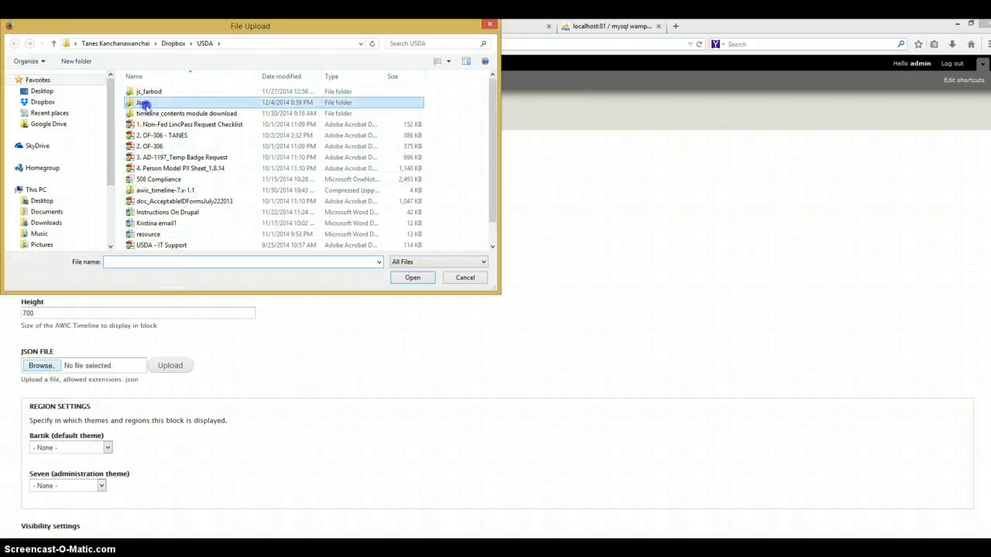
{"action": "double_click", "coordinate": [135, 92]}
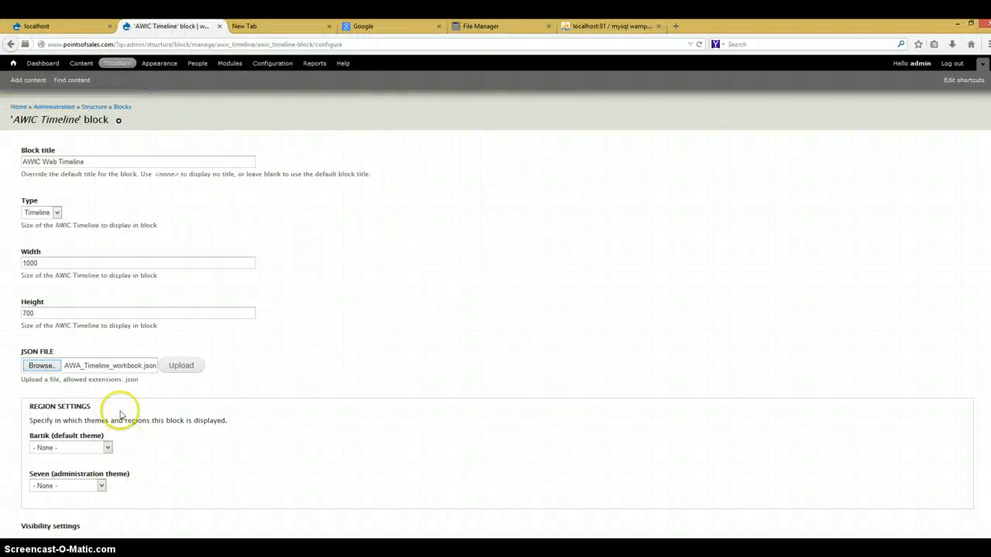
Examine the block's region and page visibility settings and the path part of the page's web address.
{"action": "middle_click", "coordinate": [302, 432]}
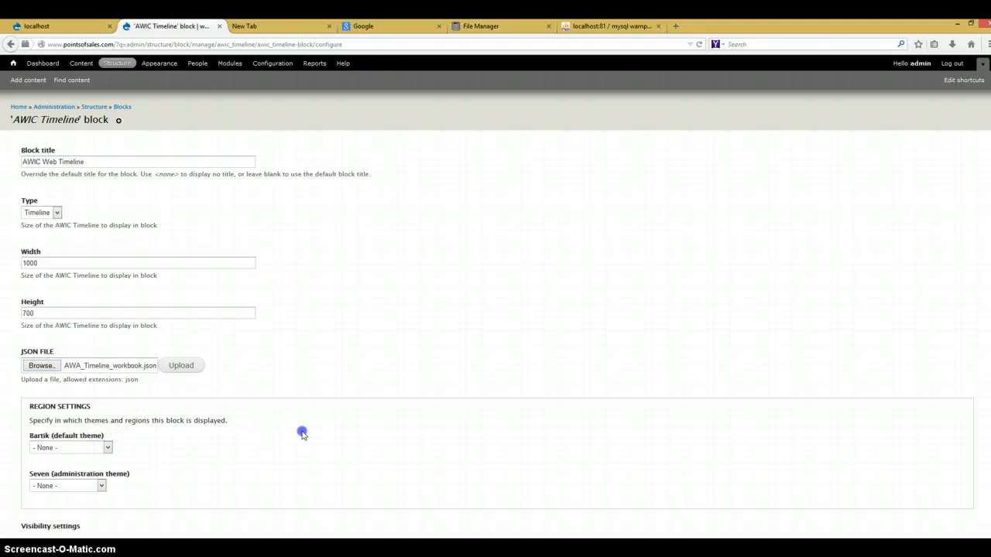
{"action": "scroll", "coordinate": [116, 491], "scroll_direction": "down", "scroll_amount": 3}
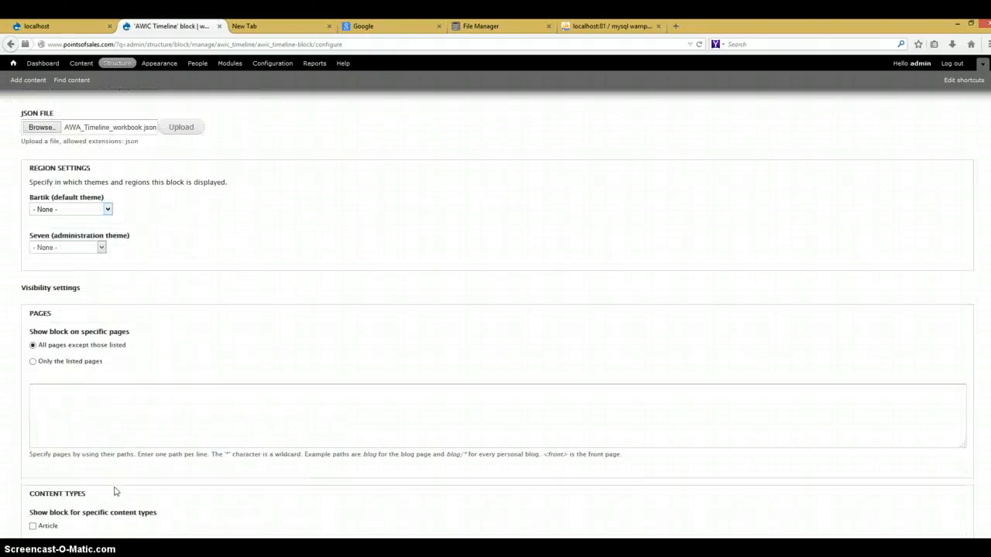
{"action": "scroll", "coordinate": [115, 490], "scroll_direction": "up", "scroll_amount": 2}
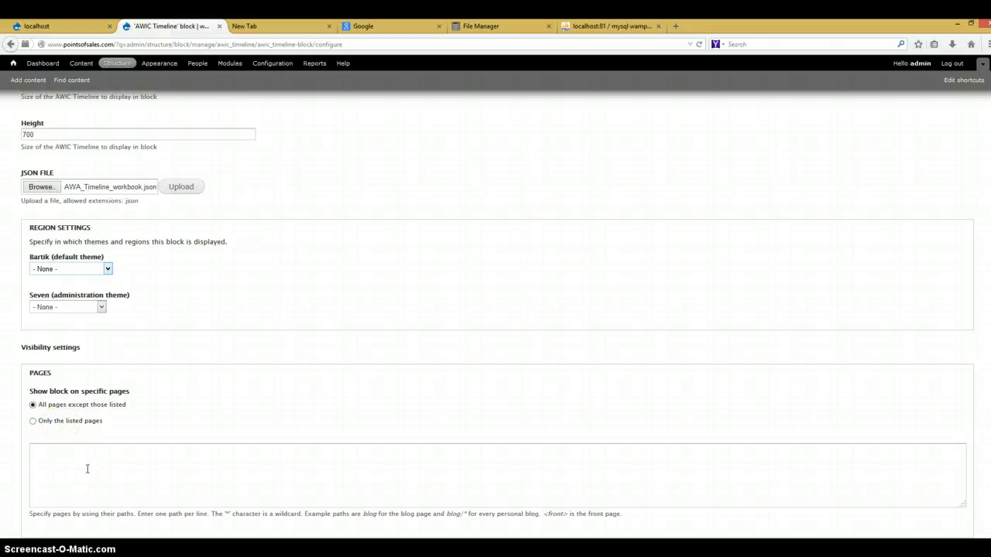
{"action": "scroll", "coordinate": [43, 489], "scroll_direction": "down", "scroll_amount": 3}
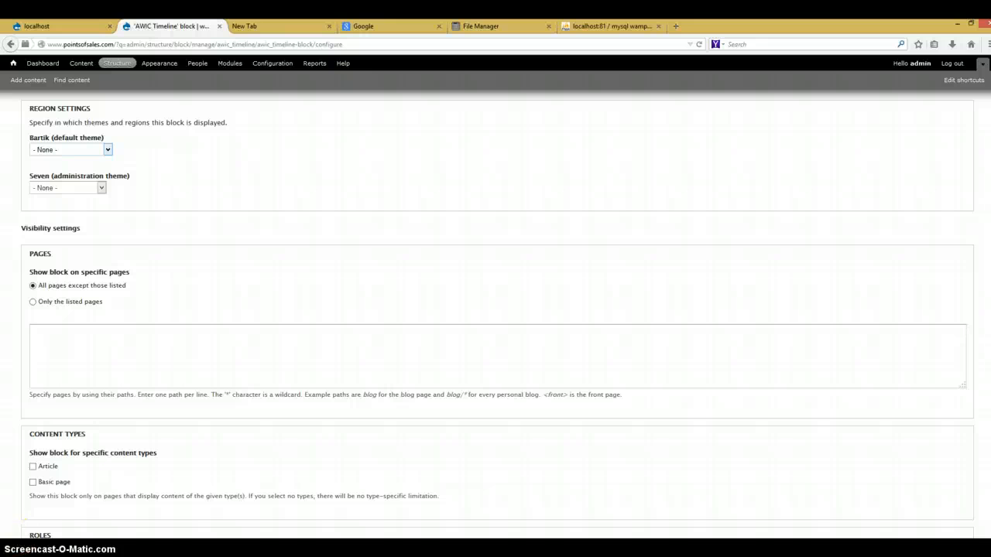
{"action": "left_click", "coordinate": [34, 352]}
{"action": "left_click", "coordinate": [38, 337]}
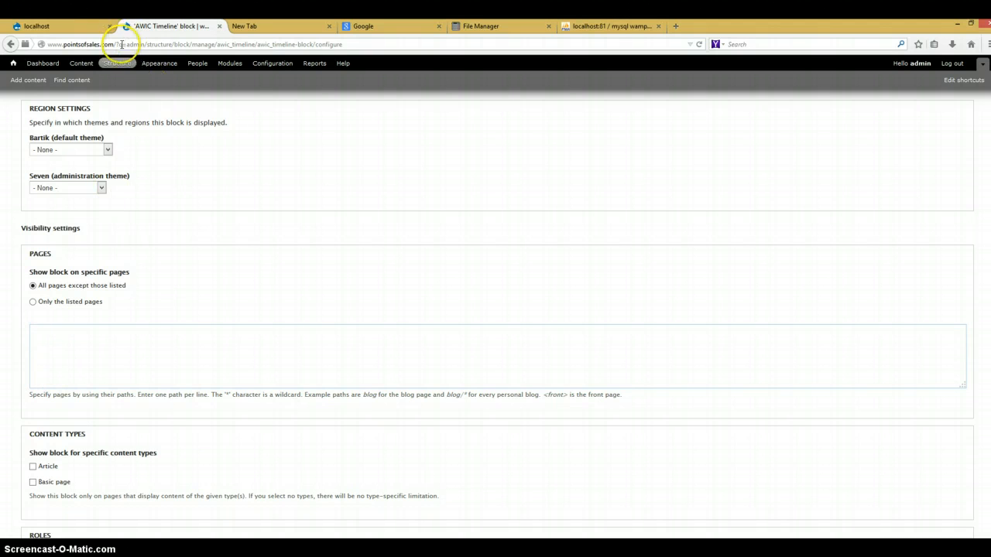
{"action": "left_click_drag", "start_coordinate": [117, 44], "coordinate": [130, 45]}
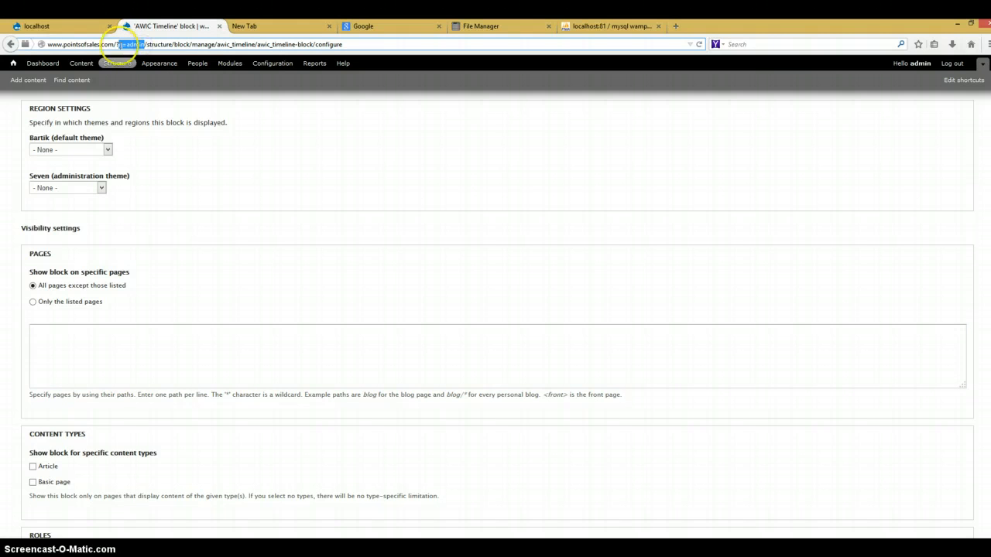
{"action": "left_click", "coordinate": [122, 44]}
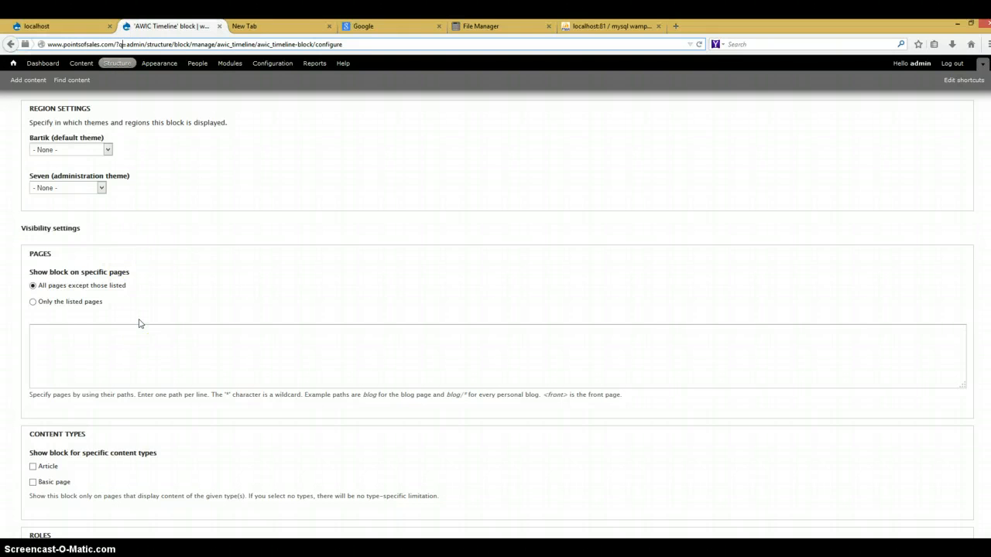
Assign the AWIC Timeline block to the Content region in the Bartik default theme.
{"action": "scroll", "coordinate": [139, 323], "scroll_direction": "up", "scroll_amount": 2}
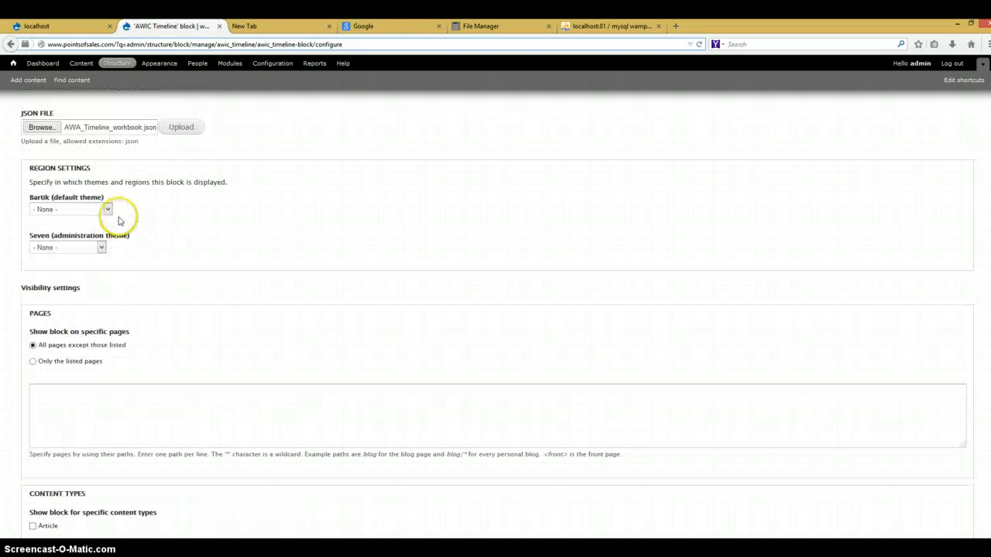
{"action": "left_click", "coordinate": [109, 209]}
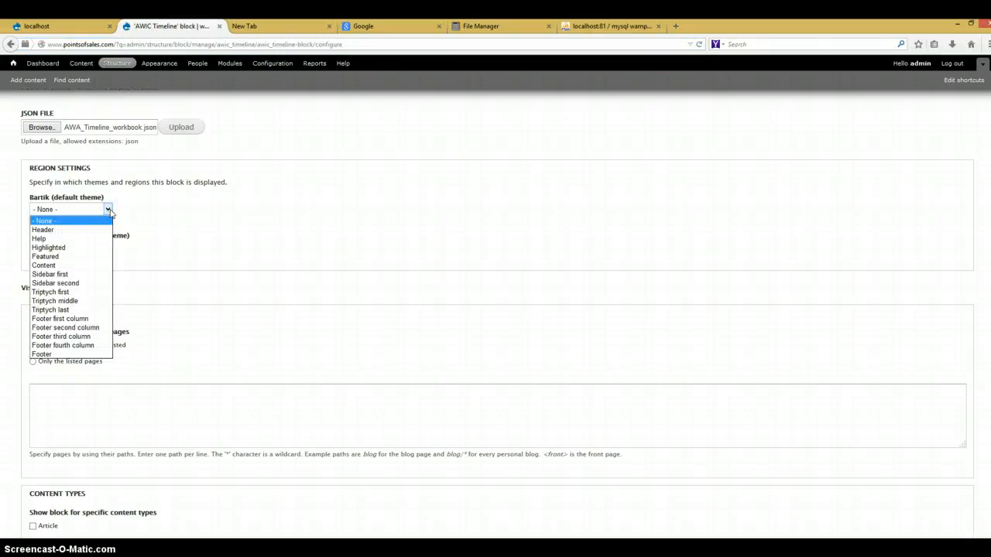
{"action": "left_click", "coordinate": [90, 267]}
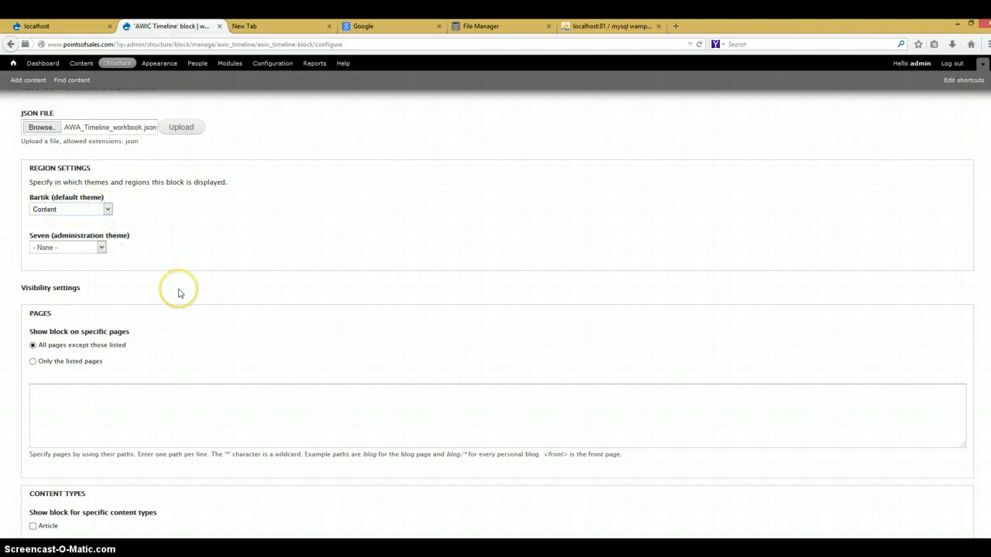
Show the block for the anonymous user, authenticated user and administrator roles.
{"action": "scroll", "coordinate": [178, 292], "scroll_direction": "down", "scroll_amount": 2}
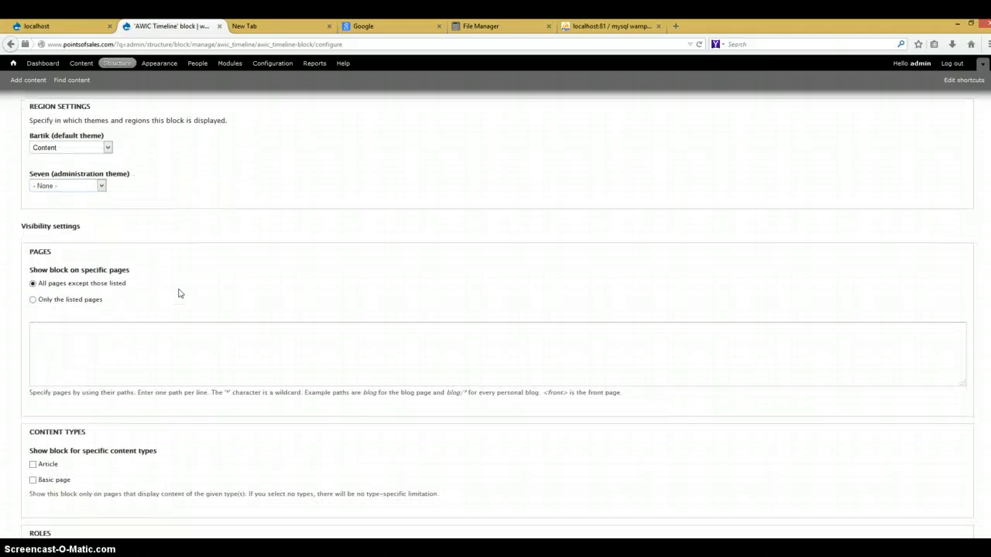
{"action": "scroll", "coordinate": [178, 293], "scroll_direction": "down", "scroll_amount": 3}
{"action": "scroll", "coordinate": [178, 292], "scroll_direction": "down", "scroll_amount": 3}
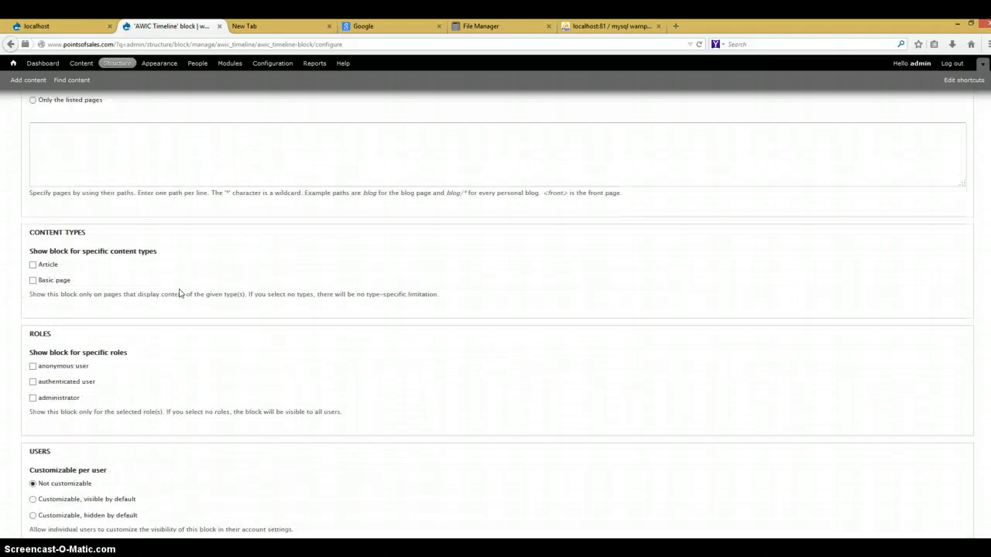
{"action": "left_click", "coordinate": [81, 329]}
{"action": "left_click", "coordinate": [62, 346]}
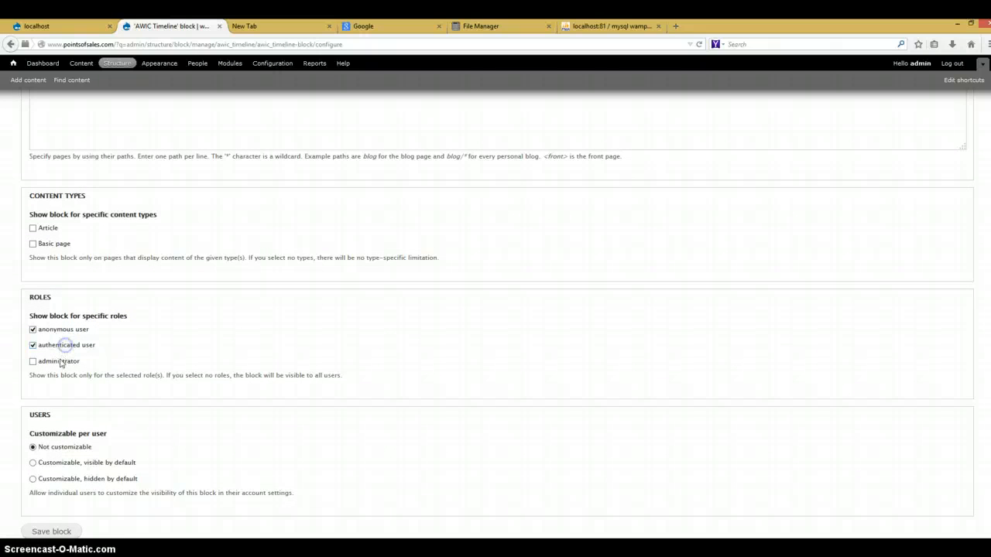
{"action": "left_click", "coordinate": [61, 361]}
{"action": "left_click", "coordinate": [129, 364]}
{"action": "scroll", "coordinate": [127, 367], "scroll_direction": "down", "scroll_amount": 1}
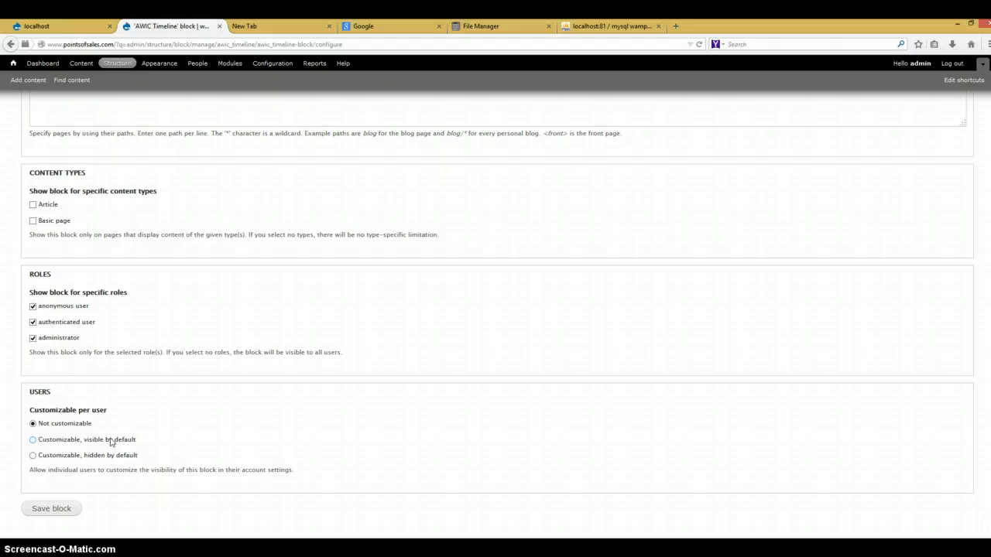
Upload the chosen AWA_Timeline_workbook.json file and save the AWIC Timeline block.
{"action": "scroll", "coordinate": [110, 443], "scroll_direction": "up", "scroll_amount": 5}
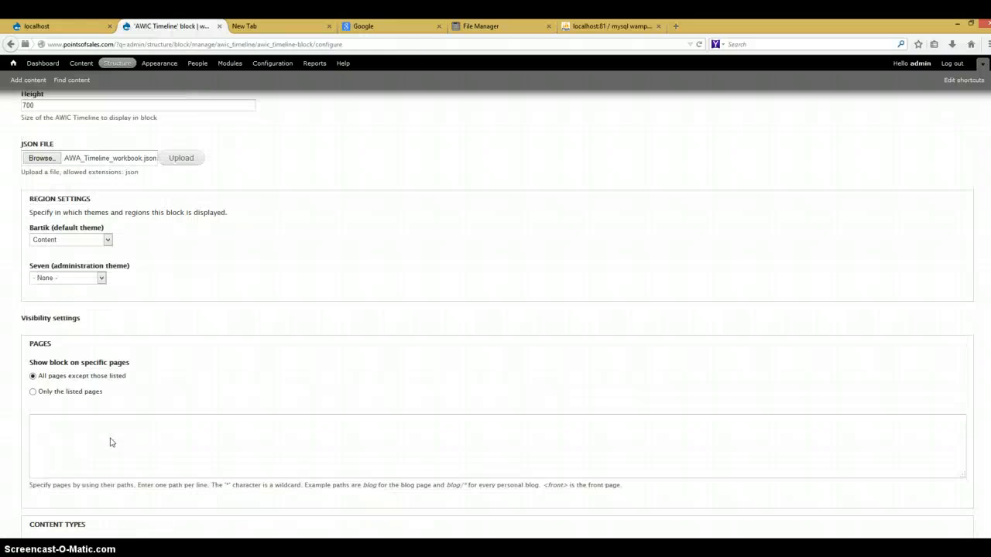
{"action": "left_click", "coordinate": [188, 225]}
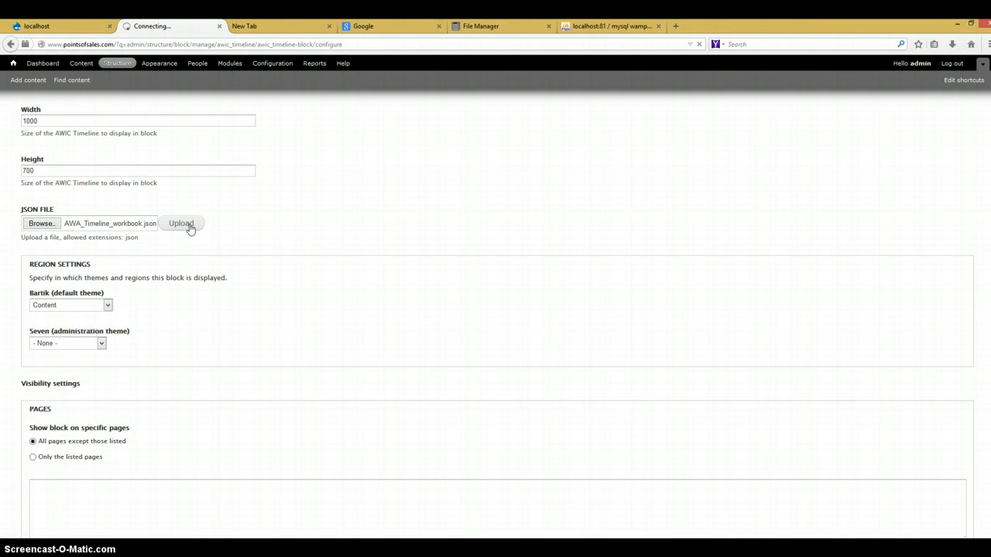
{"action": "left_click", "coordinate": [190, 227]}
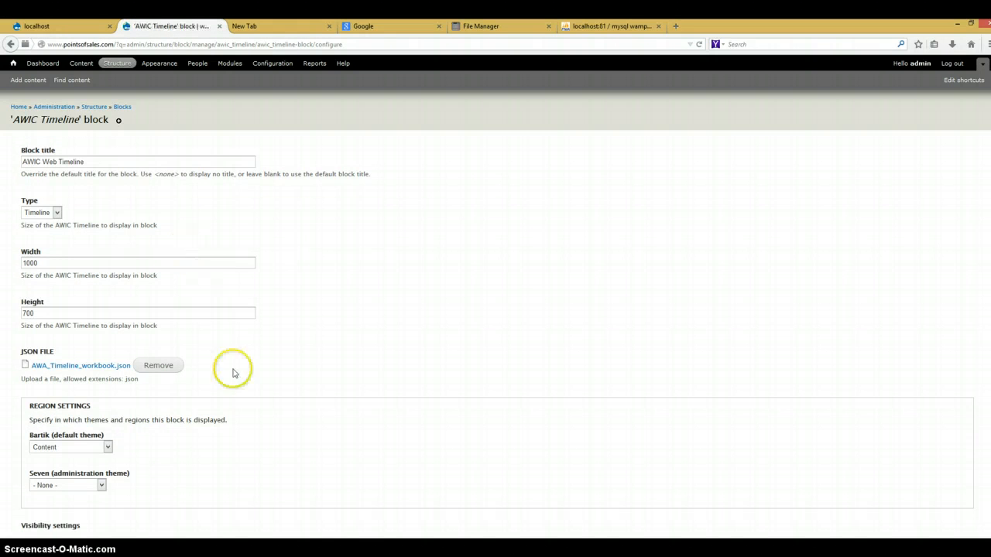
{"action": "scroll", "coordinate": [78, 375], "scroll_direction": "down", "scroll_amount": 10}
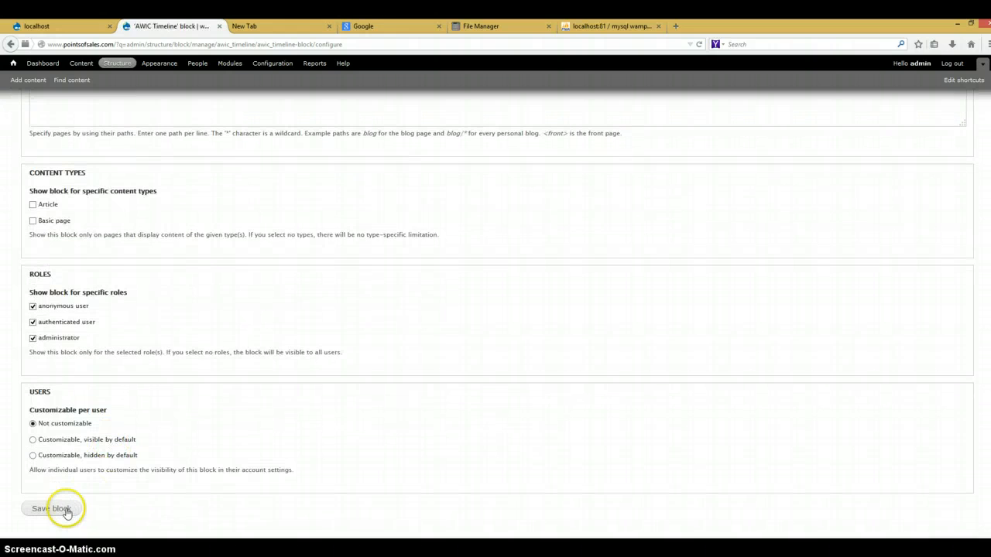
{"action": "left_click", "coordinate": [67, 513]}
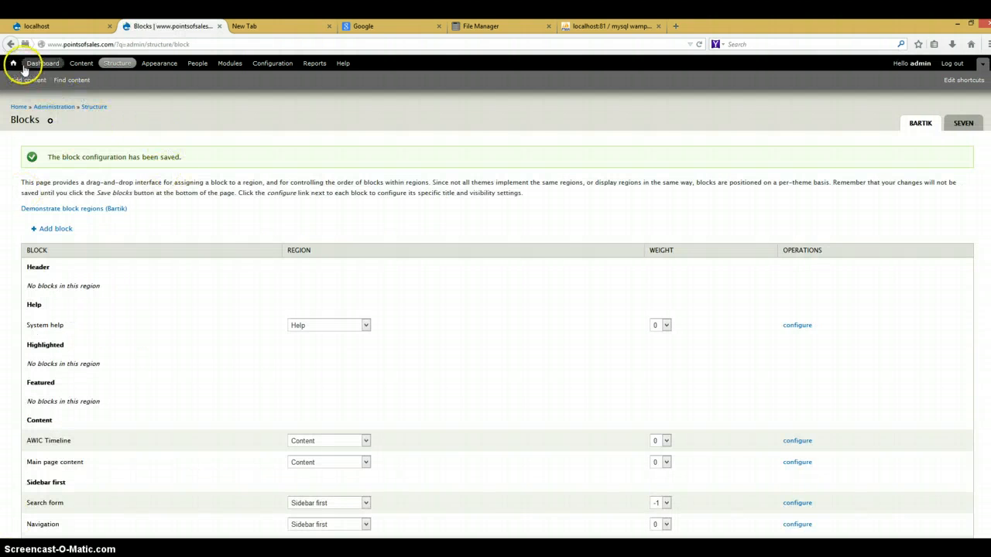
Open the site's home page and check how the AWIC Web Timeline block displays.
{"action": "left_click", "coordinate": [16, 64]}
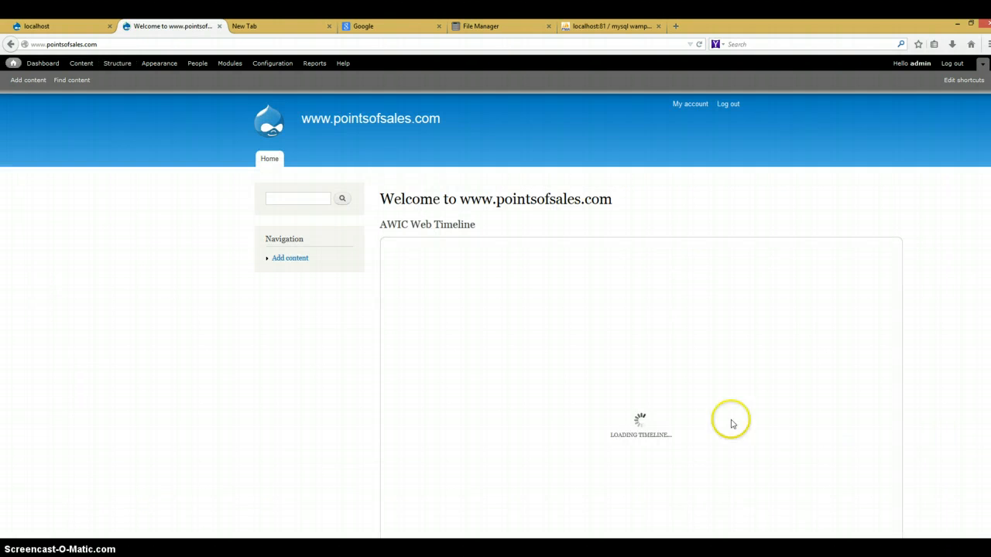
{"action": "scroll", "coordinate": [664, 438], "scroll_direction": "down", "scroll_amount": 3}
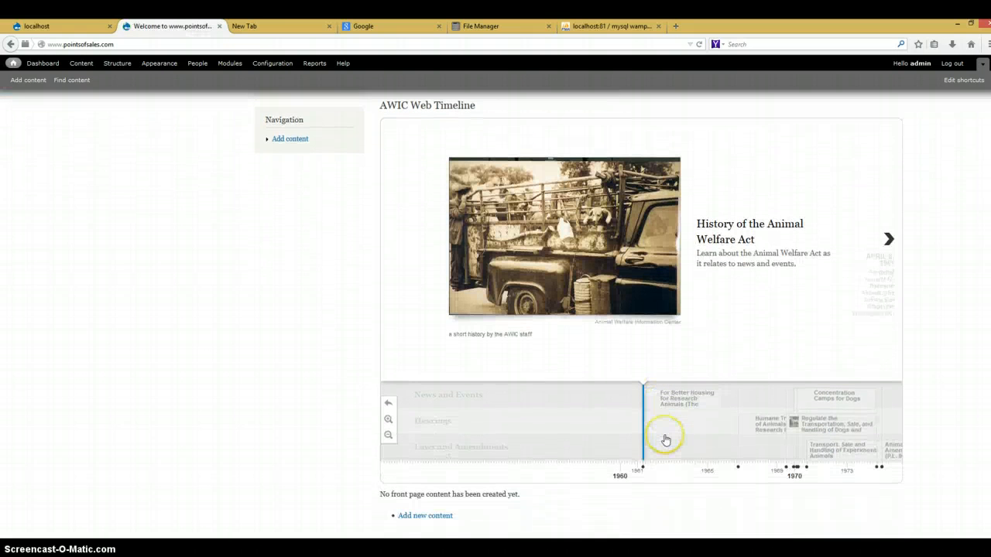
{"action": "scroll", "coordinate": [665, 435], "scroll_direction": "up", "scroll_amount": 2}
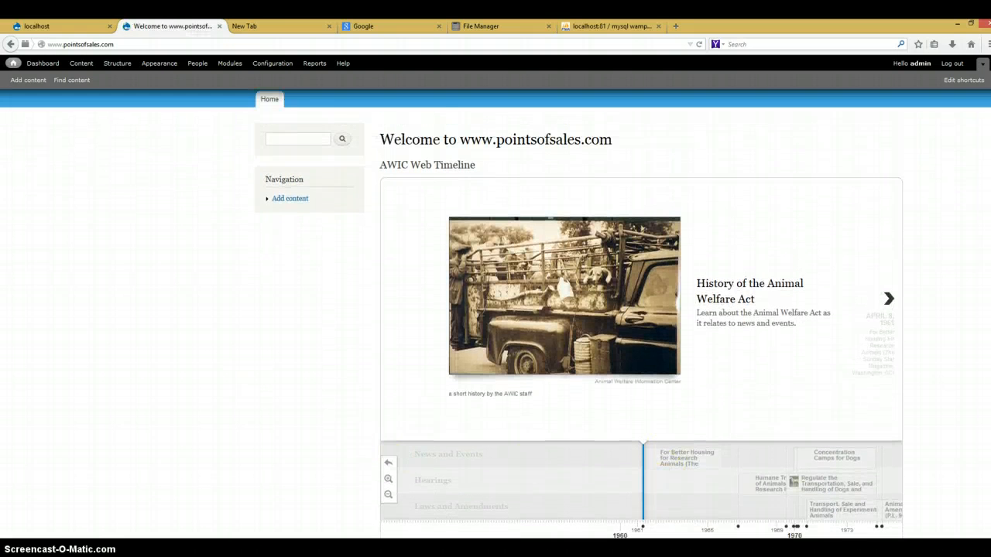
{"action": "scroll", "coordinate": [285, 411], "scroll_direction": "down", "scroll_amount": 3}
{"action": "scroll", "coordinate": [286, 411], "scroll_direction": "up", "scroll_amount": 3}
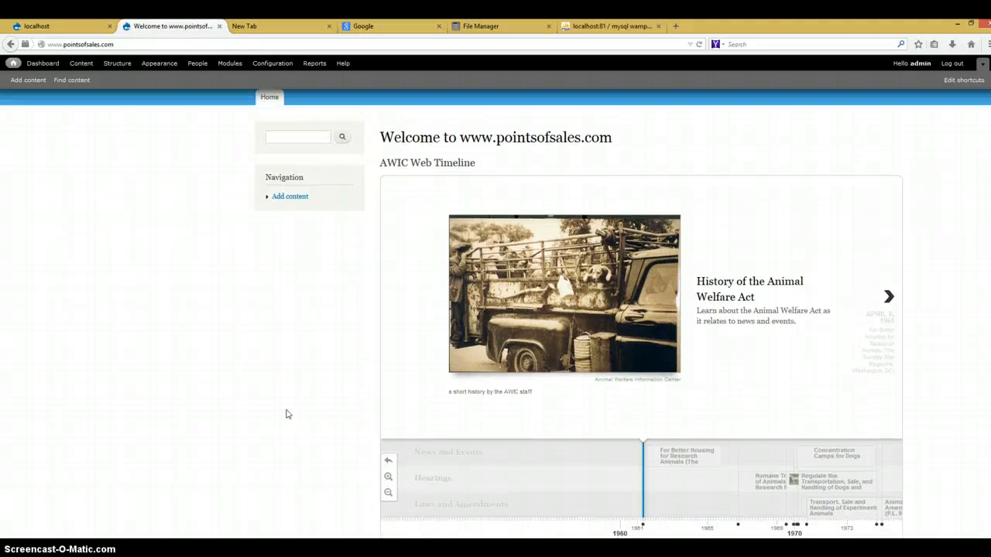
{"action": "scroll", "coordinate": [285, 414], "scroll_direction": "up", "scroll_amount": 2}
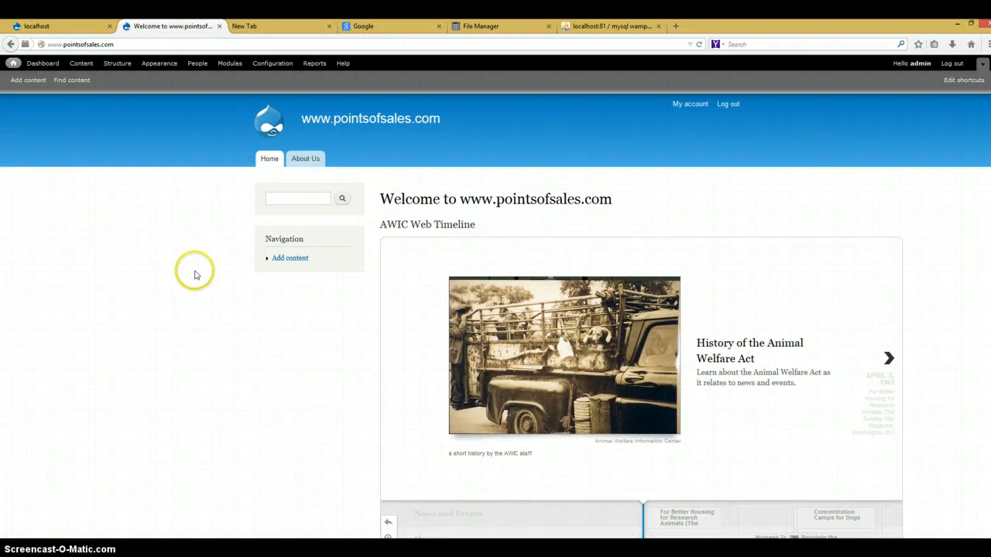
Open the About Us page and check the timeline block there.
{"action": "left_click", "coordinate": [314, 161]}
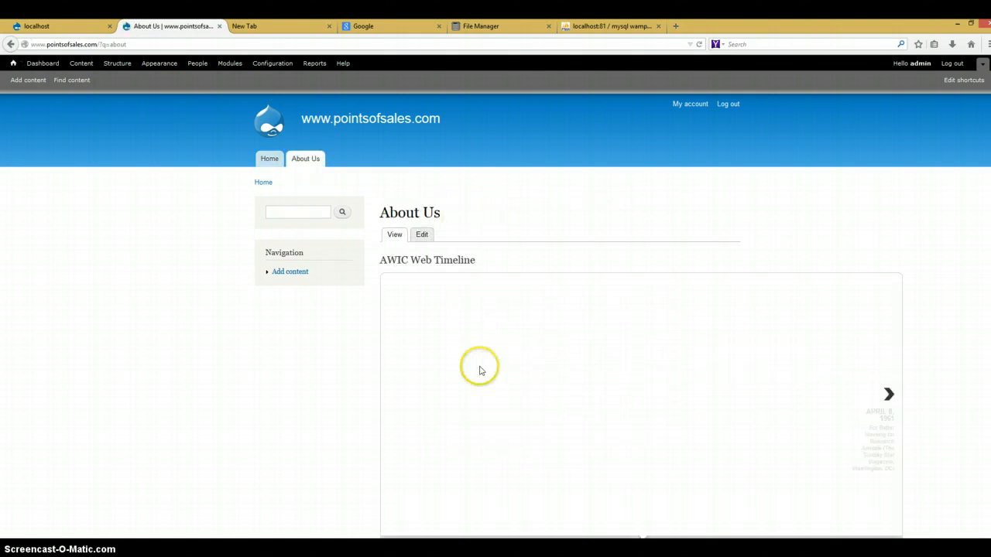
{"action": "scroll", "coordinate": [557, 390], "scroll_direction": "down", "scroll_amount": 3}
{"action": "scroll", "coordinate": [557, 389], "scroll_direction": "up", "scroll_amount": 3}
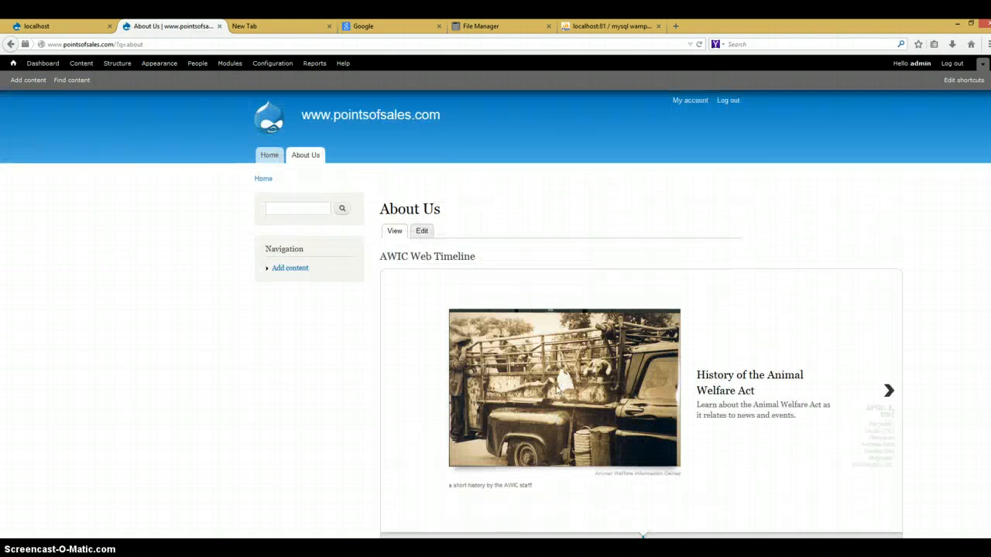
Return to the site's block list and open the configuration of the AWIC Timeline block.
{"action": "left_click", "coordinate": [117, 65]}
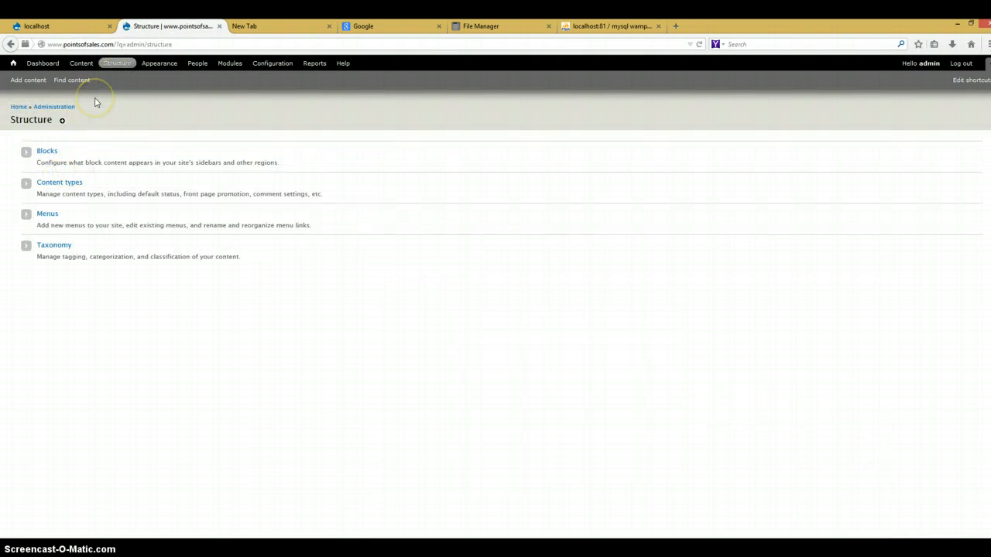
{"action": "left_click", "coordinate": [50, 151]}
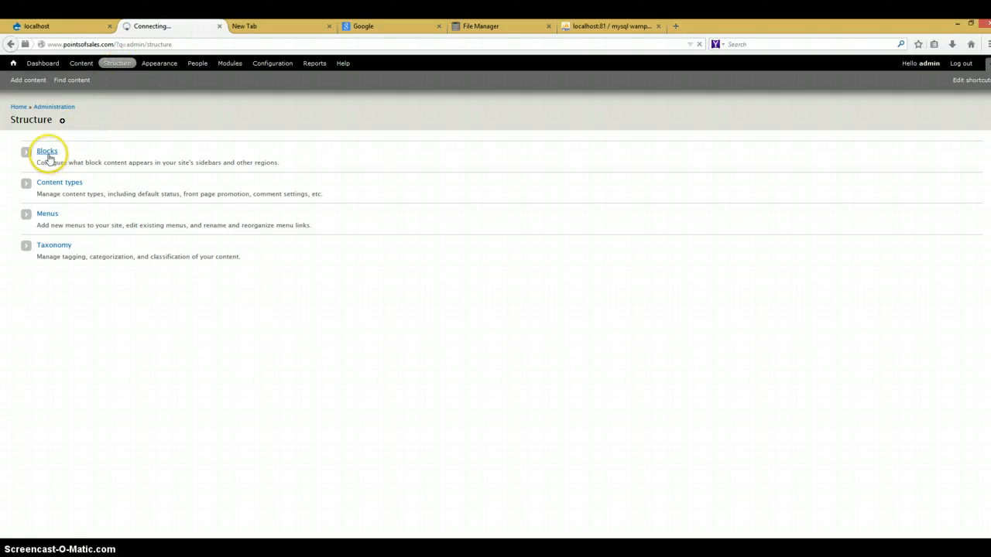
{"action": "scroll", "coordinate": [195, 232], "scroll_direction": "down", "scroll_amount": 3}
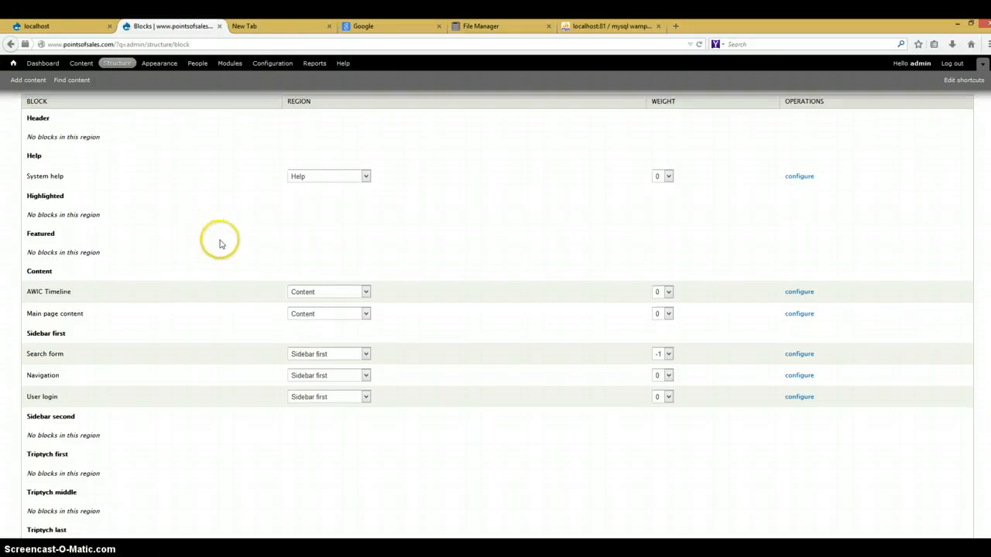
{"action": "scroll", "coordinate": [220, 249], "scroll_direction": "down", "scroll_amount": 5}
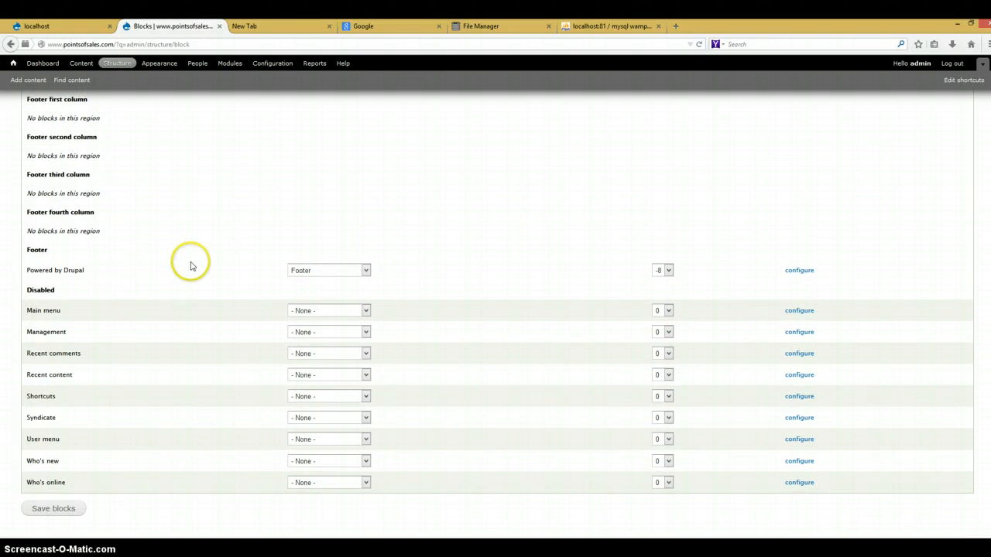
{"action": "scroll", "coordinate": [191, 266], "scroll_direction": "up", "scroll_amount": 2}
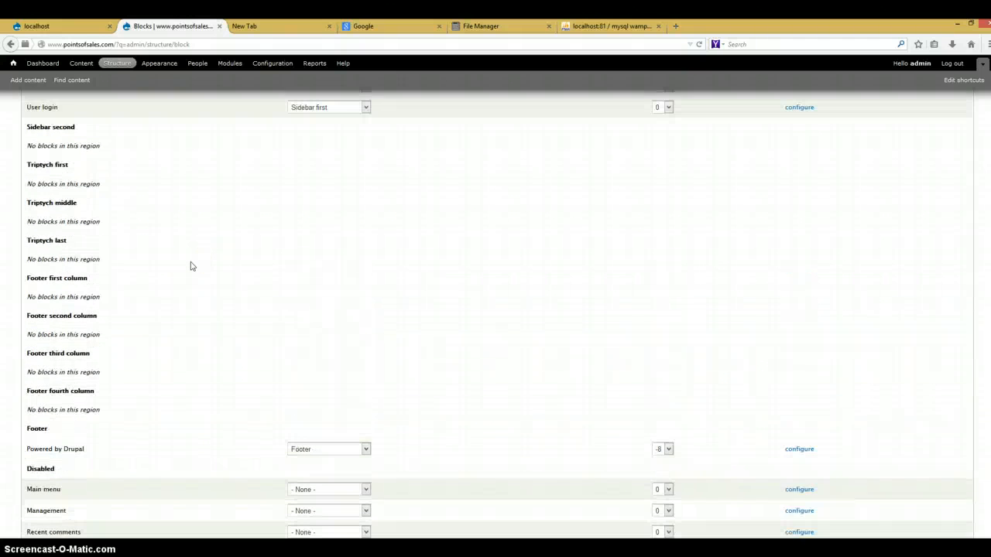
{"action": "scroll", "coordinate": [191, 267], "scroll_direction": "down", "scroll_amount": 2}
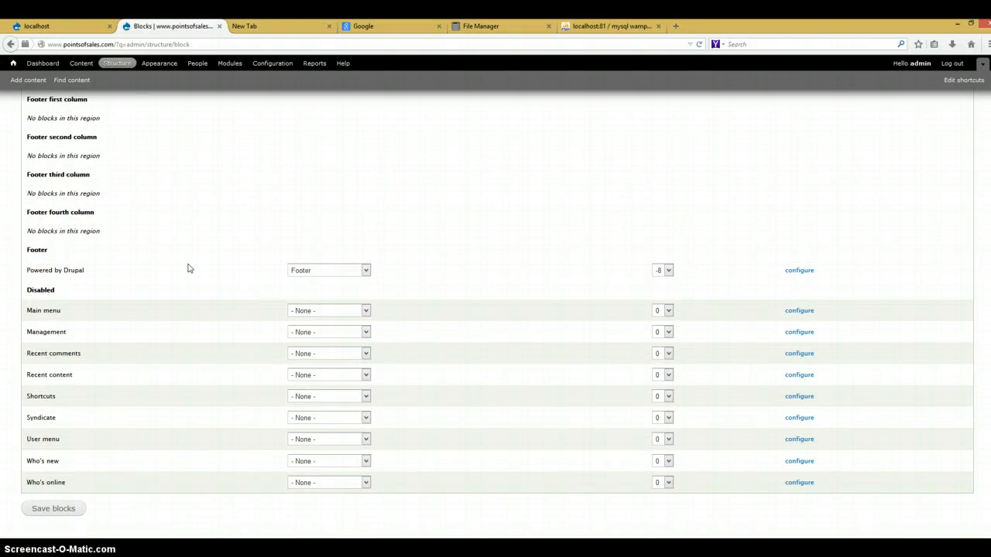
{"action": "scroll", "coordinate": [189, 269], "scroll_direction": "up", "scroll_amount": 2}
{"action": "scroll", "coordinate": [188, 269], "scroll_direction": "up", "scroll_amount": 3}
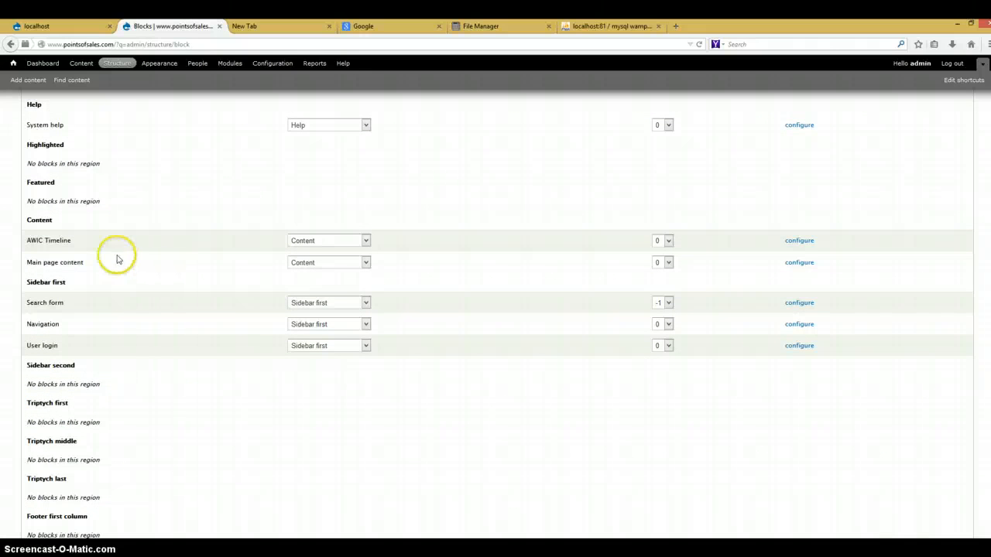
{"action": "left_click", "coordinate": [798, 243]}
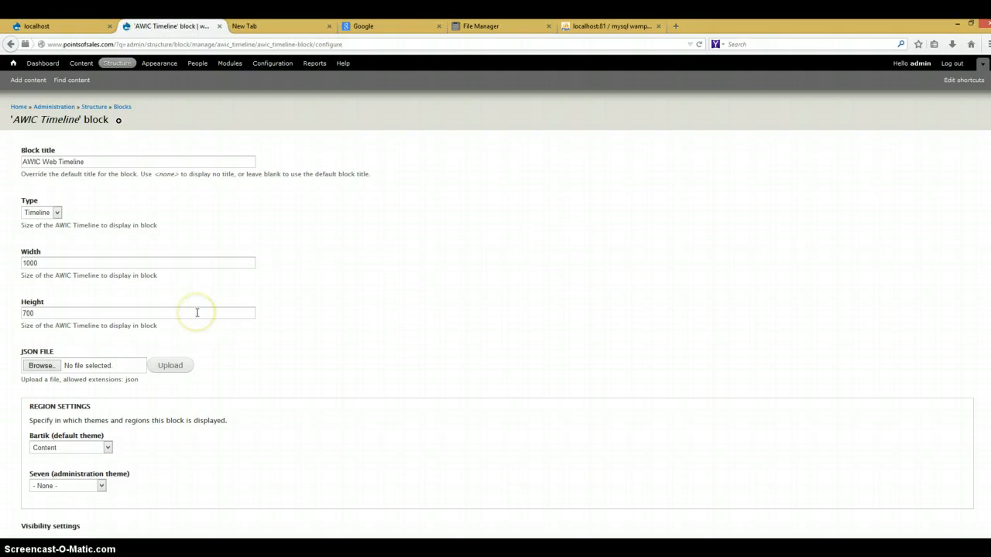
Restrict the AWIC Timeline block to only the listed pages and enter node/1 as the page path.
{"action": "scroll", "coordinate": [197, 313], "scroll_direction": "down", "scroll_amount": 1}
{"action": "left_click", "coordinate": [250, 327]}
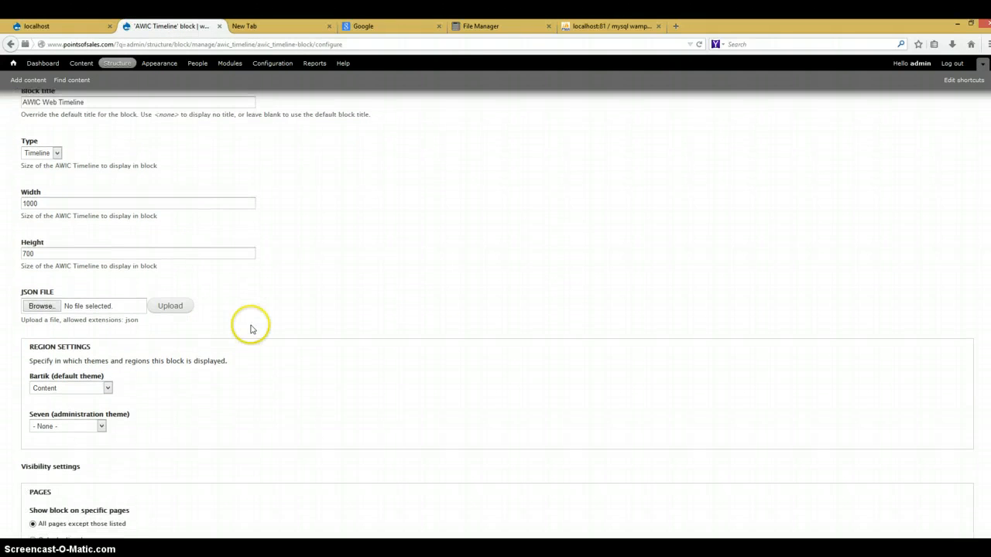
{"action": "scroll", "coordinate": [251, 329], "scroll_direction": "down", "scroll_amount": 2}
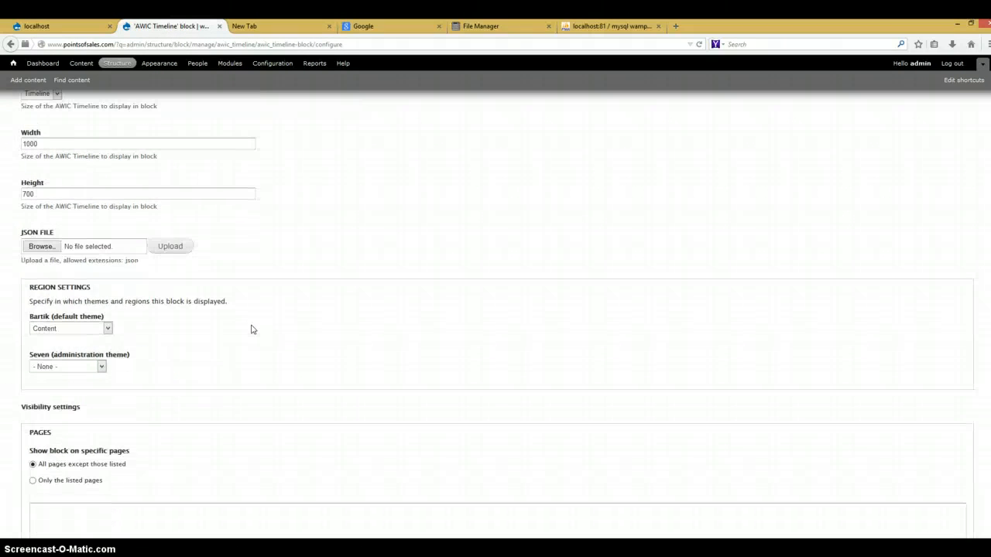
{"action": "scroll", "coordinate": [251, 329], "scroll_direction": "down", "scroll_amount": 2}
{"action": "left_click", "coordinate": [32, 422]}
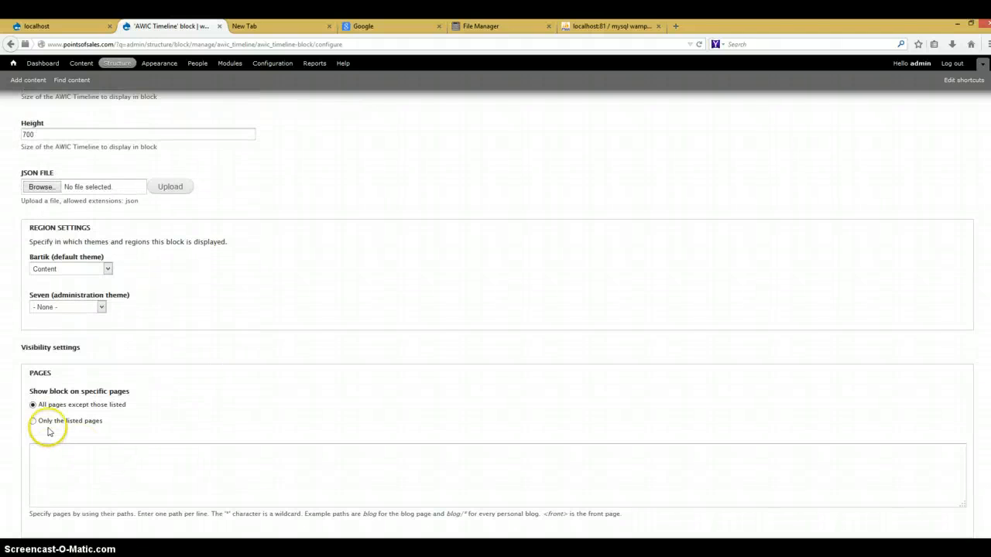
{"action": "left_click", "coordinate": [33, 422]}
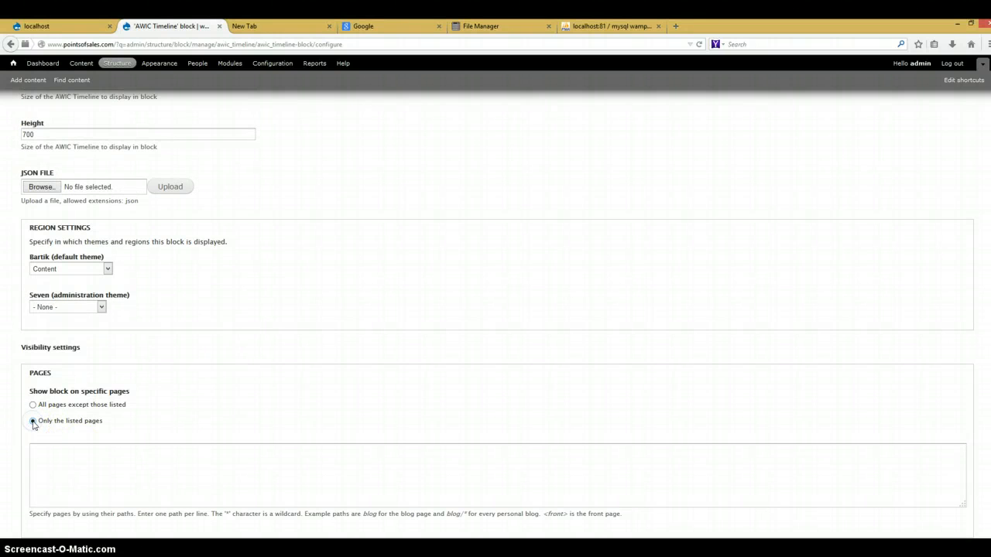
{"action": "left_click", "coordinate": [79, 452]}
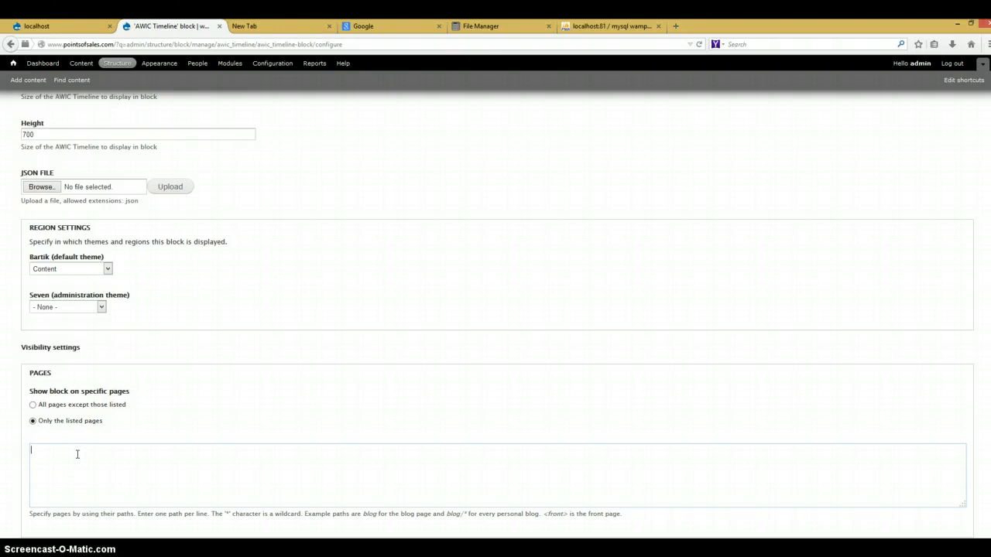
{"action": "scroll", "coordinate": [78, 455], "scroll_direction": "down", "scroll_amount": 2}
{"action": "left_click", "coordinate": [98, 415]}
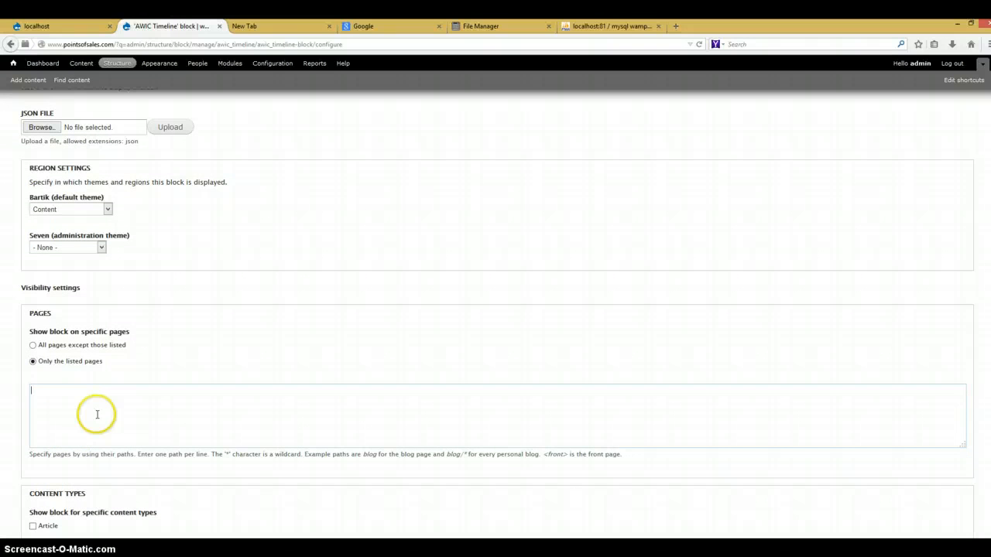
{"action": "left_click", "coordinate": [61, 466]}
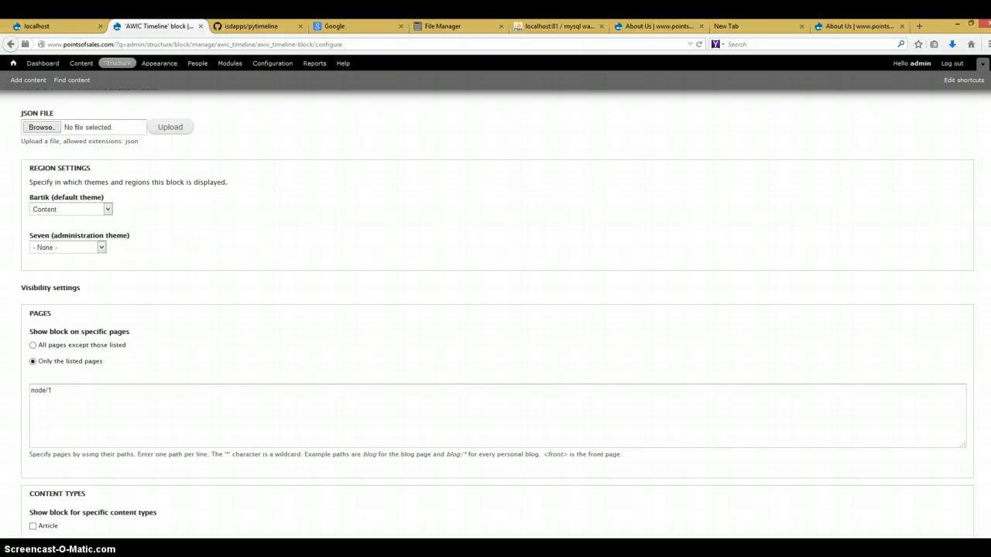
Open the About Us page for editing and check its node path in the web address and its URL alias.
{"action": "left_click", "coordinate": [859, 25]}
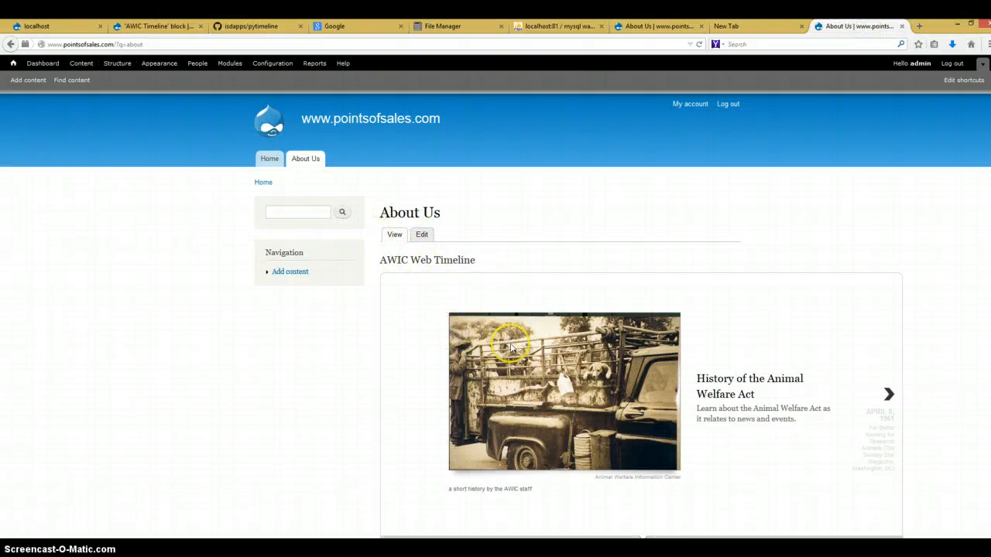
{"action": "left_click", "coordinate": [428, 235]}
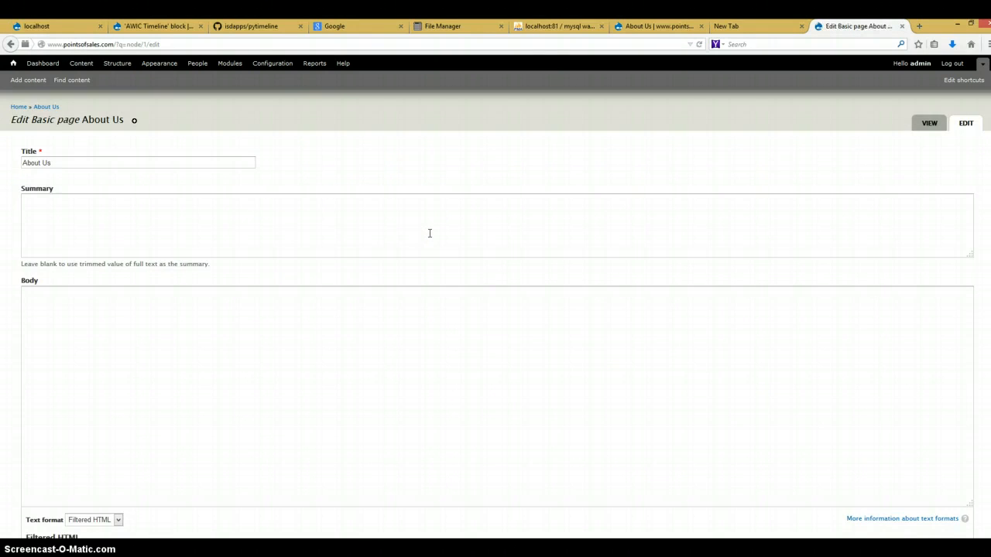
{"action": "scroll", "coordinate": [430, 233], "scroll_direction": "down", "scroll_amount": 2}
{"action": "scroll", "coordinate": [430, 233], "scroll_direction": "down", "scroll_amount": 10}
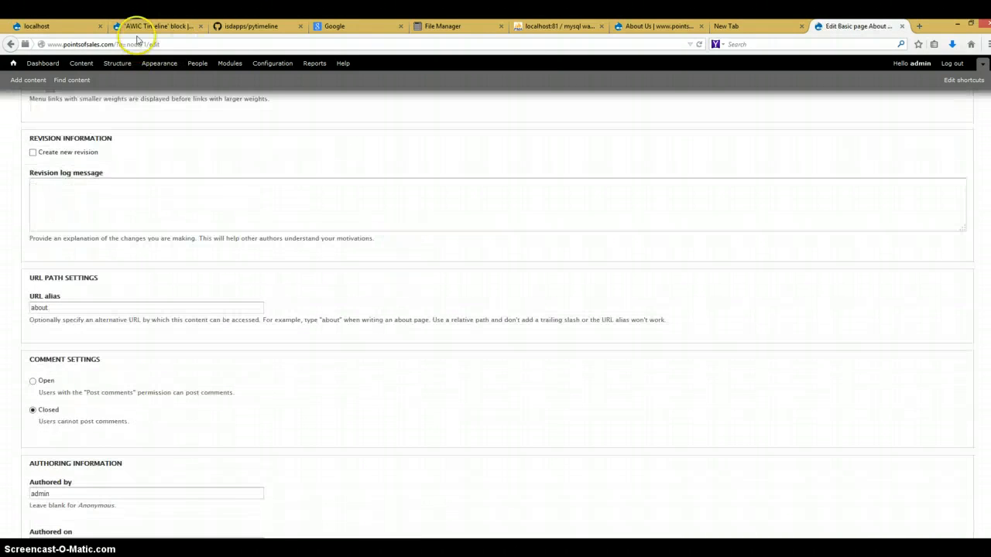
{"action": "left_click_drag", "start_coordinate": [128, 44], "coordinate": [144, 44]}
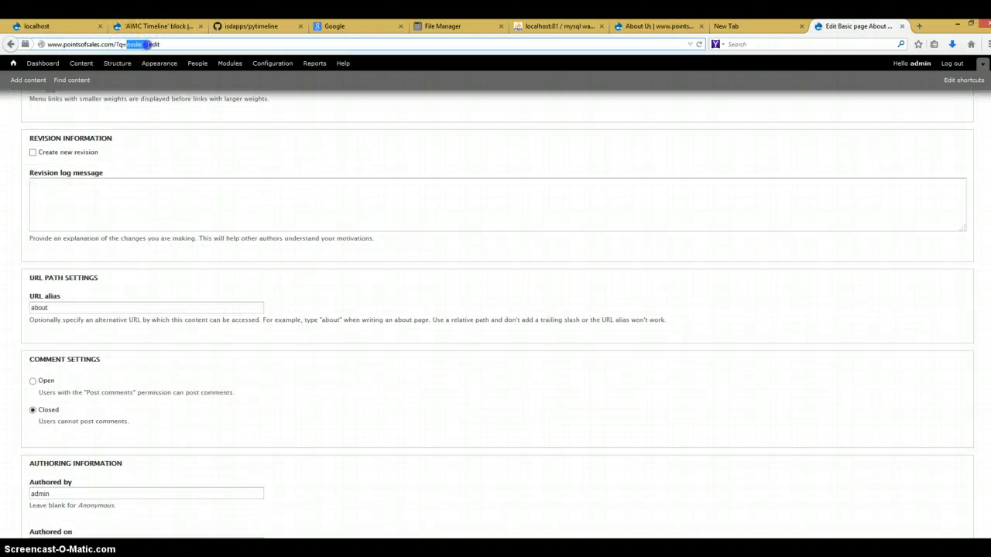
{"action": "scroll", "coordinate": [195, 179], "scroll_direction": "down", "scroll_amount": 1}
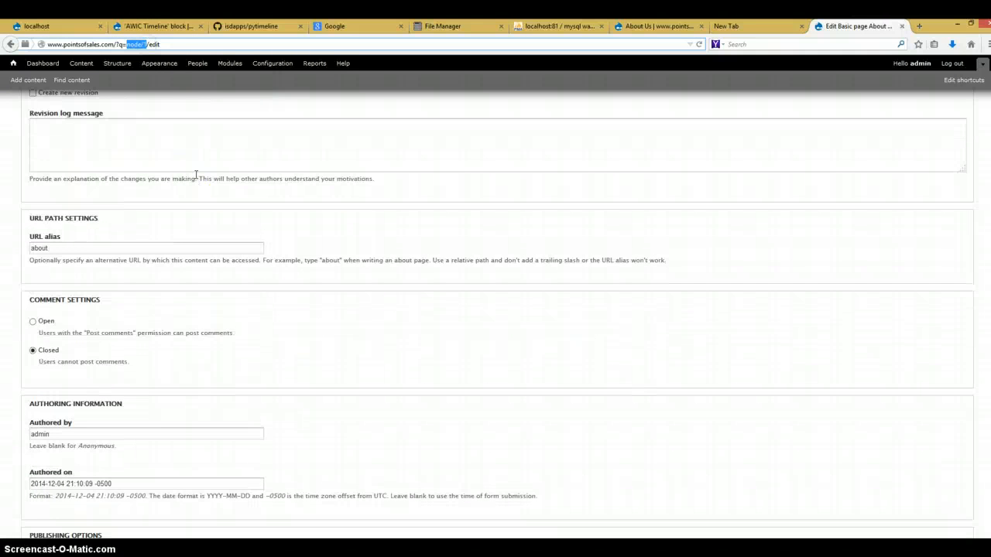
Review the listed page path and the content type options in the AWIC Timeline block's visibility settings.
{"action": "left_click", "coordinate": [136, 28]}
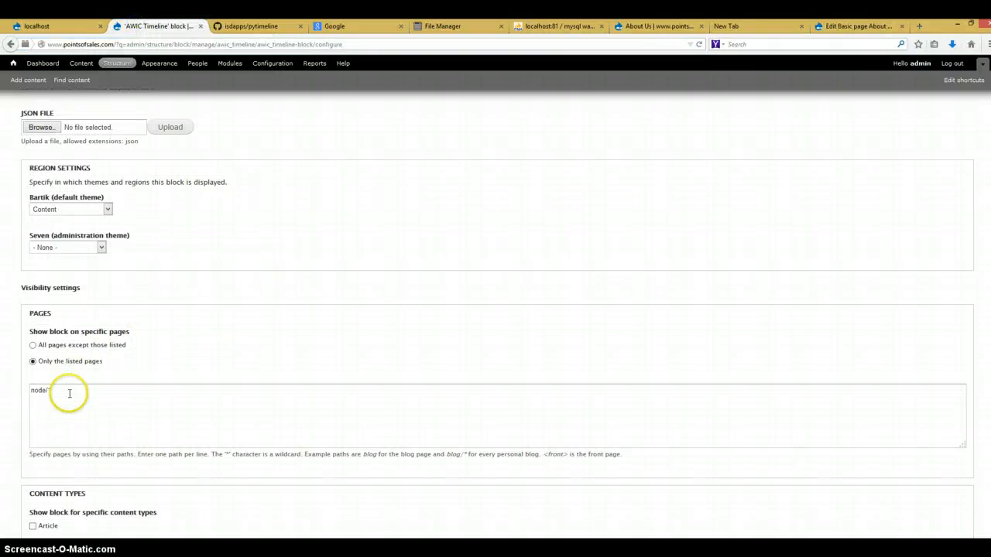
{"action": "scroll", "coordinate": [100, 364], "scroll_direction": "down", "scroll_amount": 2}
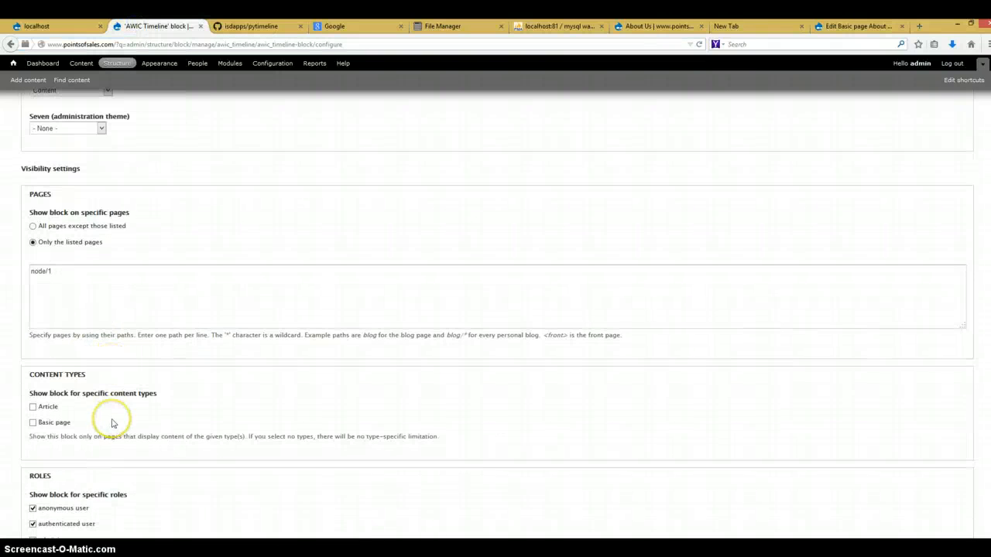
{"action": "scroll", "coordinate": [525, 77], "scroll_direction": "up", "scroll_amount": 1}
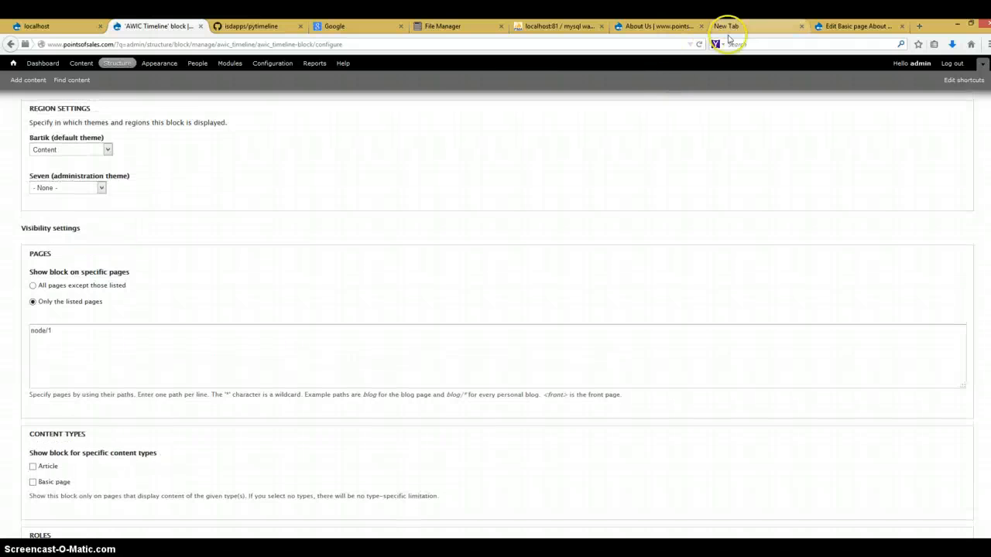
Compare the site's home page with the About Us page to check where the timeline block displays.
{"action": "left_click", "coordinate": [857, 27]}
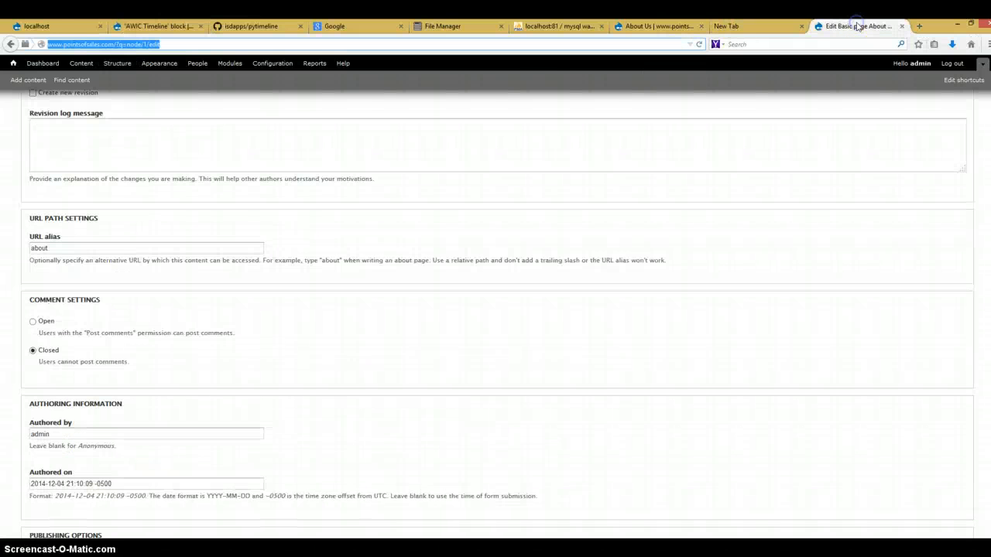
{"action": "scroll", "coordinate": [505, 243], "scroll_direction": "up", "scroll_amount": 12}
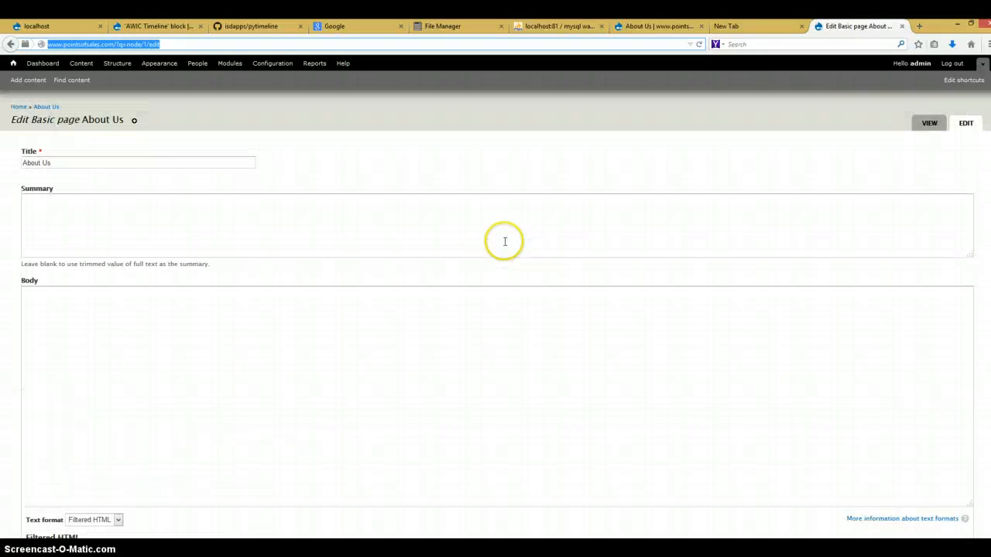
{"action": "left_click", "coordinate": [13, 65]}
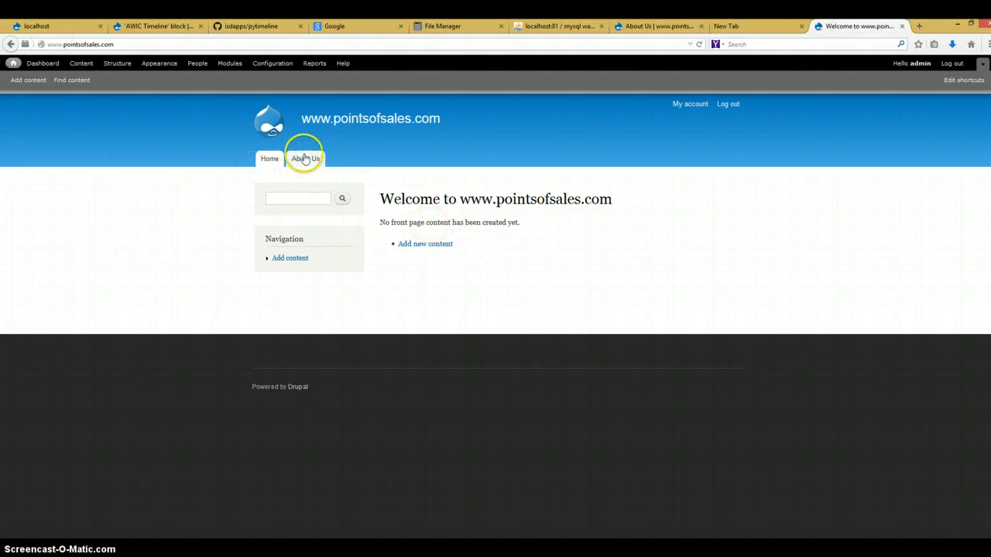
{"action": "left_click", "coordinate": [304, 159]}
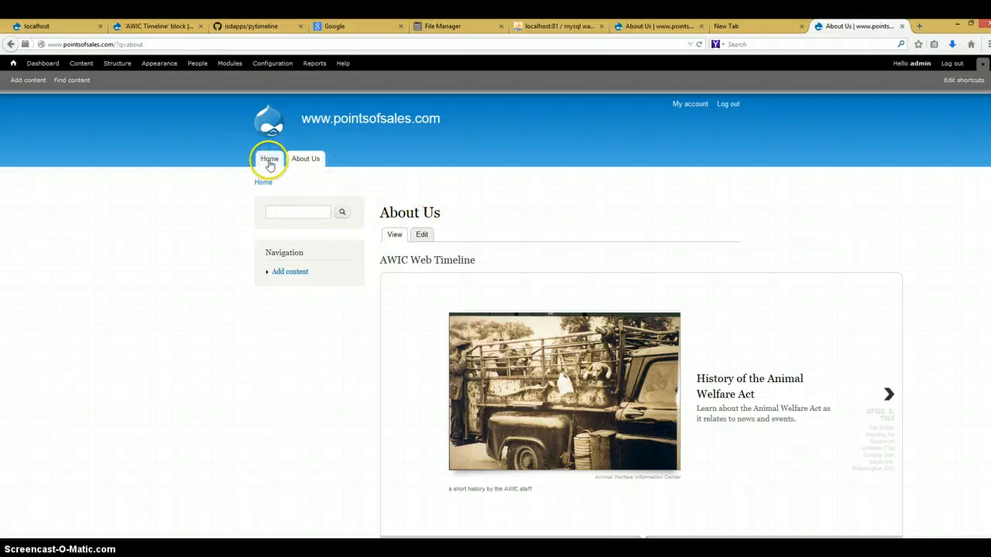
{"action": "left_click", "coordinate": [269, 163]}
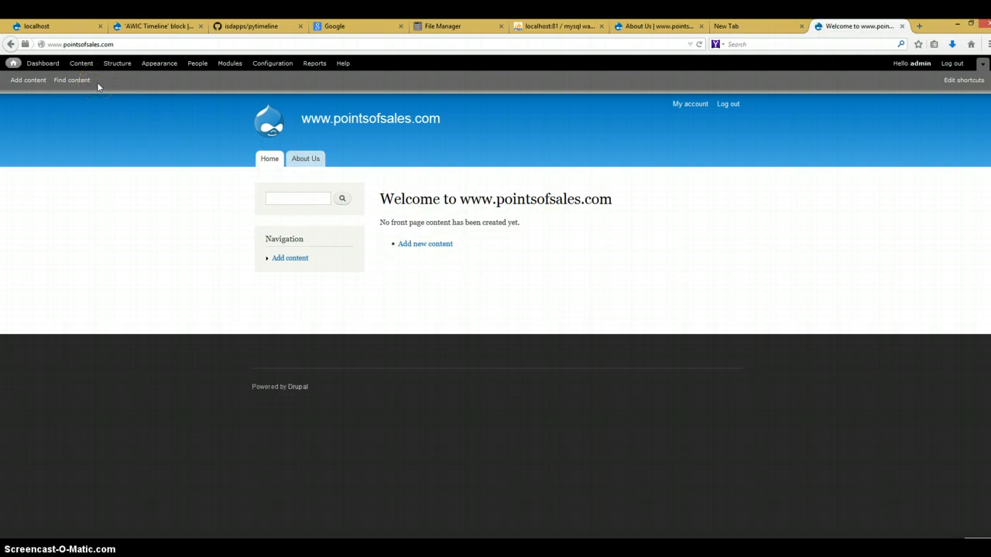
Start a new Basic page from the home page and title it Timeline.
{"action": "left_click", "coordinate": [424, 246]}
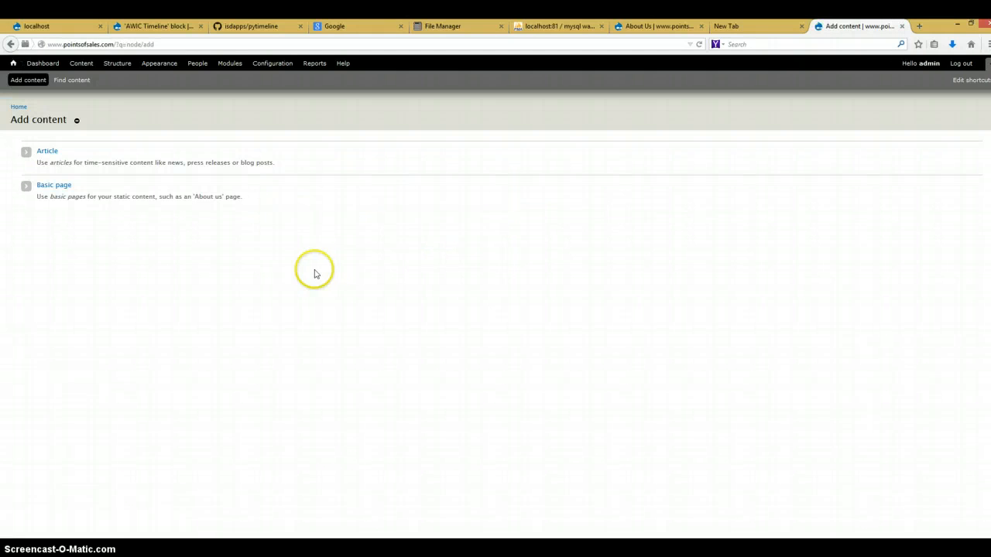
{"action": "left_click", "coordinate": [62, 186]}
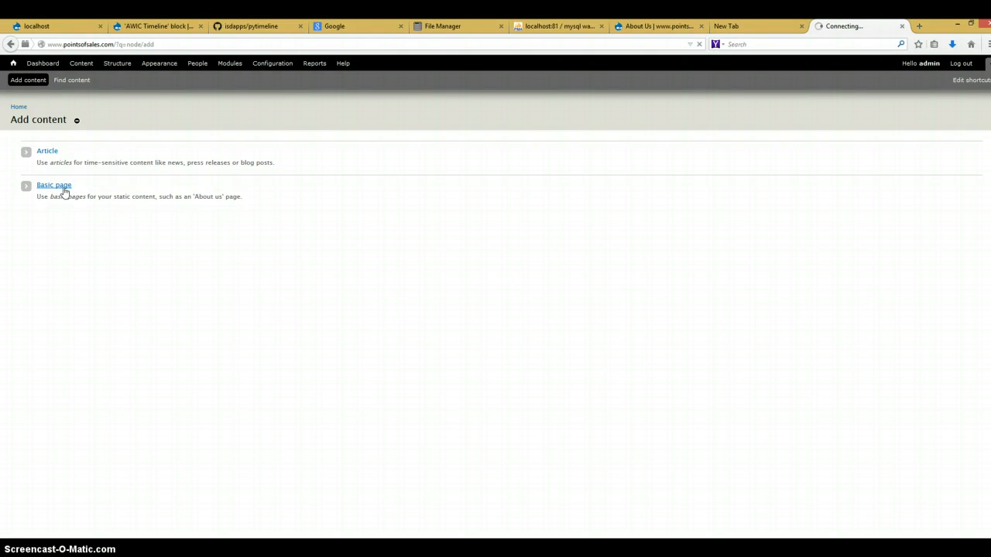
{"action": "left_click", "coordinate": [62, 166]}
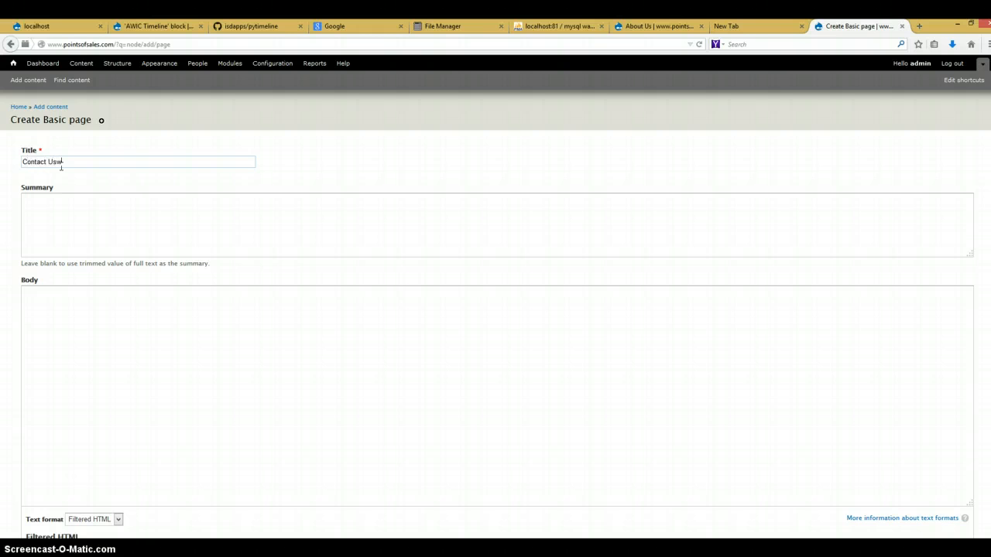
{"action": "scroll", "coordinate": [61, 177], "scroll_direction": "down", "scroll_amount": 5}
{"action": "left_click", "coordinate": [62, 186]}
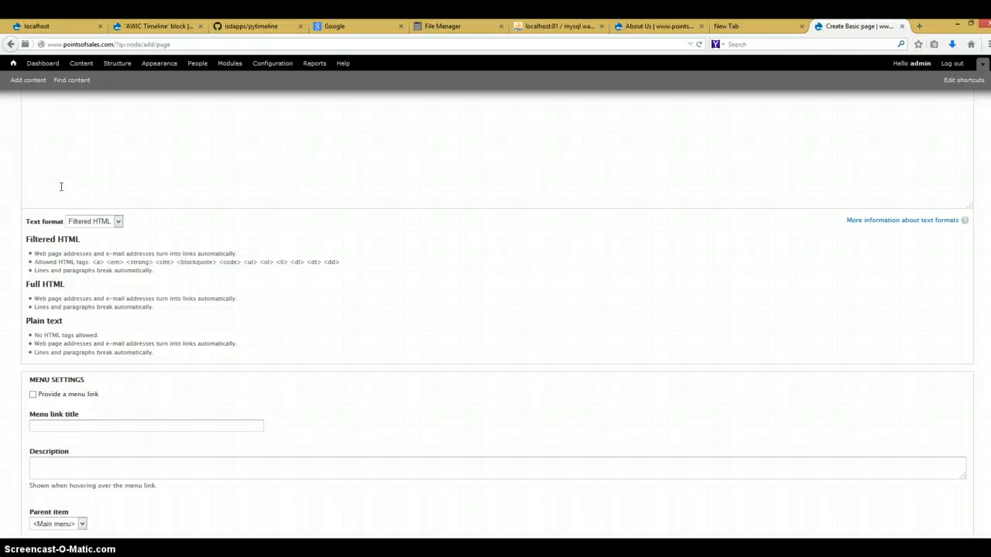
{"action": "scroll", "coordinate": [62, 187], "scroll_direction": "up", "scroll_amount": 5}
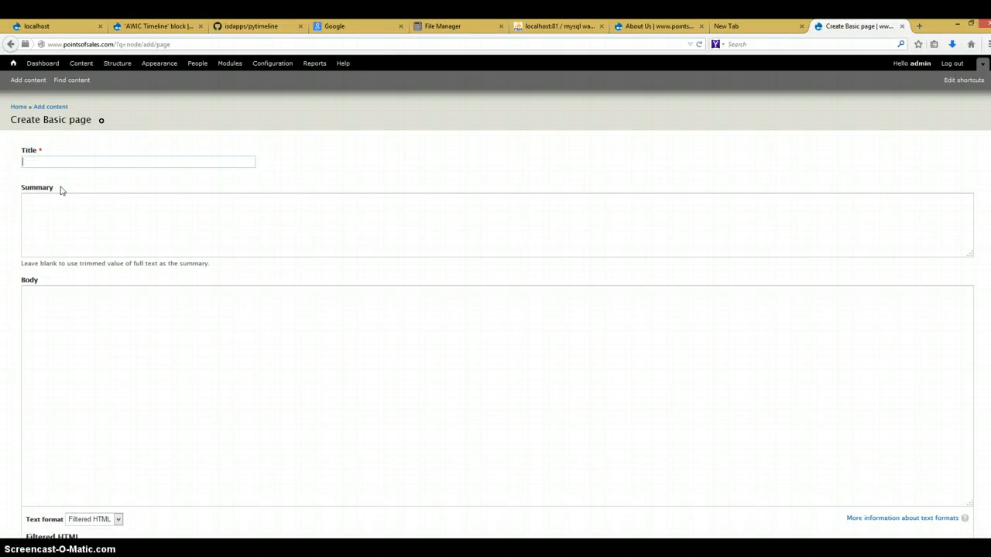
{"action": "type", "text": "Timeline"}
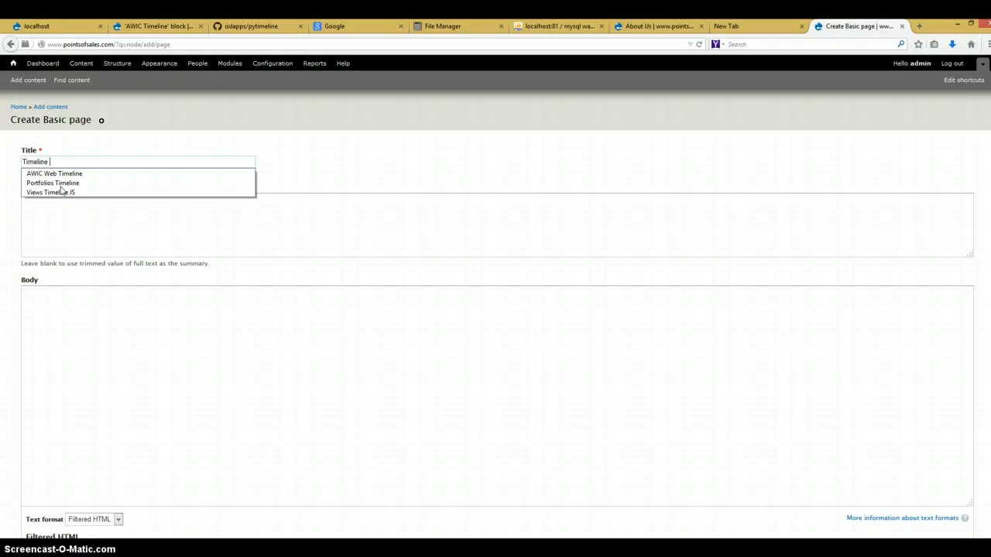
{"action": "type", "text": " P"}
{"action": "key", "text": "BackSpace"}
{"action": "left_click", "coordinate": [157, 264]}
{"action": "left_click", "coordinate": [150, 245]}
{"action": "scroll", "coordinate": [149, 296], "scroll_direction": "down", "scroll_amount": 3}
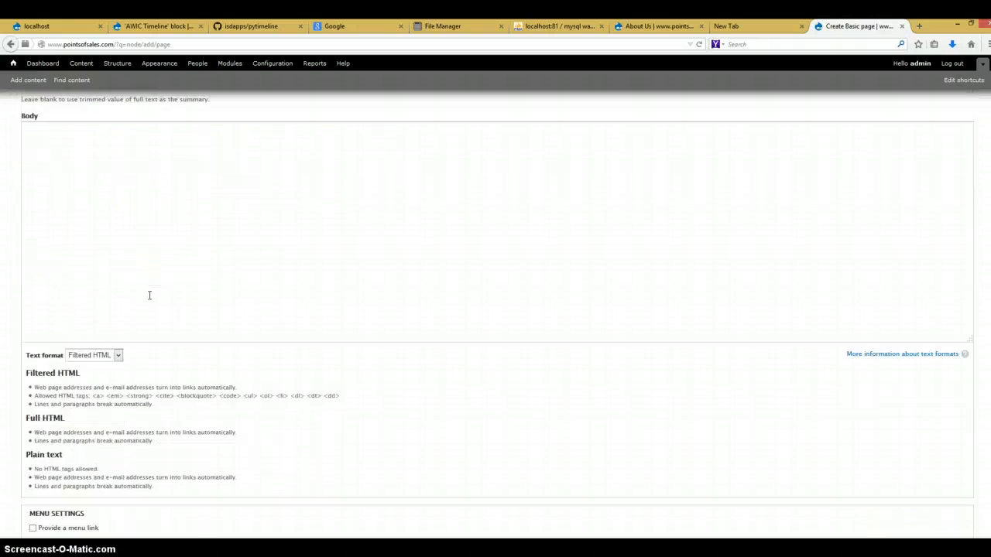
Provide a menu link titled Timeline for the new page under the main menu.
{"action": "scroll", "coordinate": [150, 296], "scroll_direction": "down", "scroll_amount": 3}
{"action": "scroll", "coordinate": [150, 296], "scroll_direction": "down", "scroll_amount": 5}
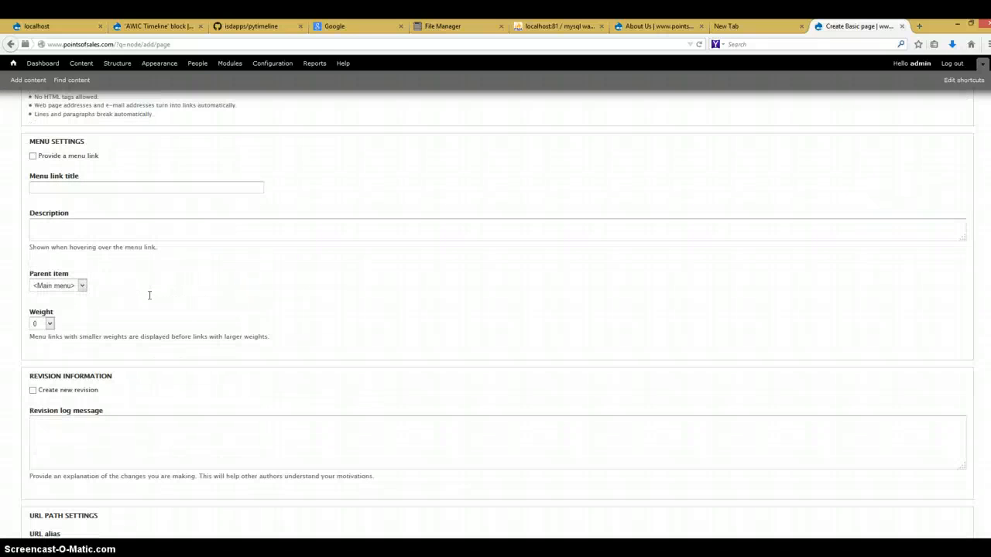
{"action": "left_click", "coordinate": [73, 188]}
{"action": "type", "text": "Timeline"}
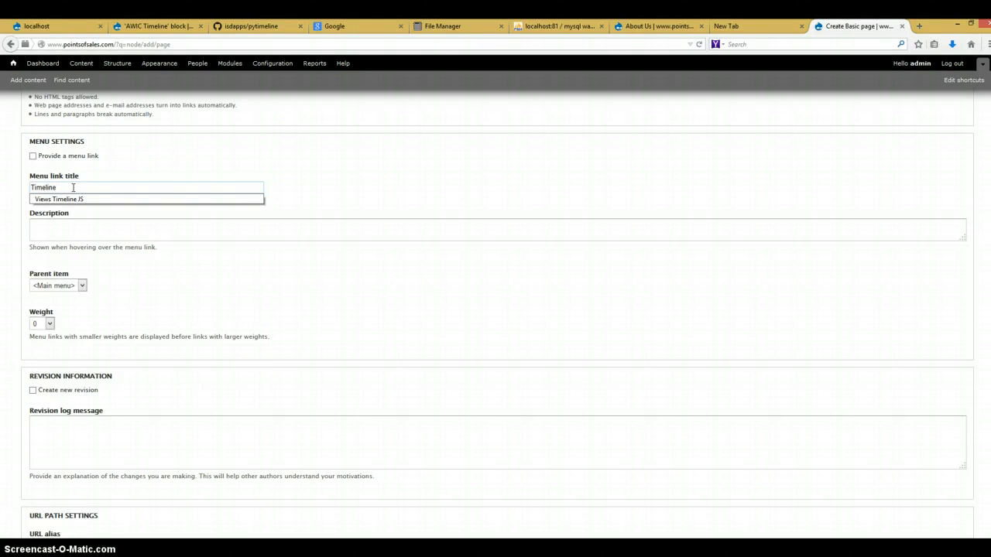
{"action": "left_click", "coordinate": [32, 155]}
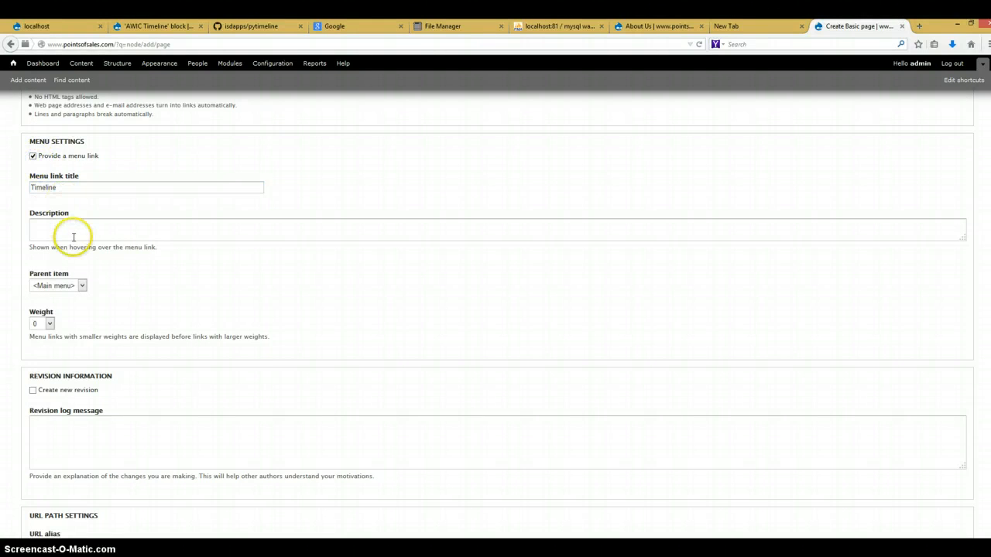
Set the new page's URL alias to timeline and save the page.
{"action": "scroll", "coordinate": [74, 298], "scroll_direction": "down", "scroll_amount": 5}
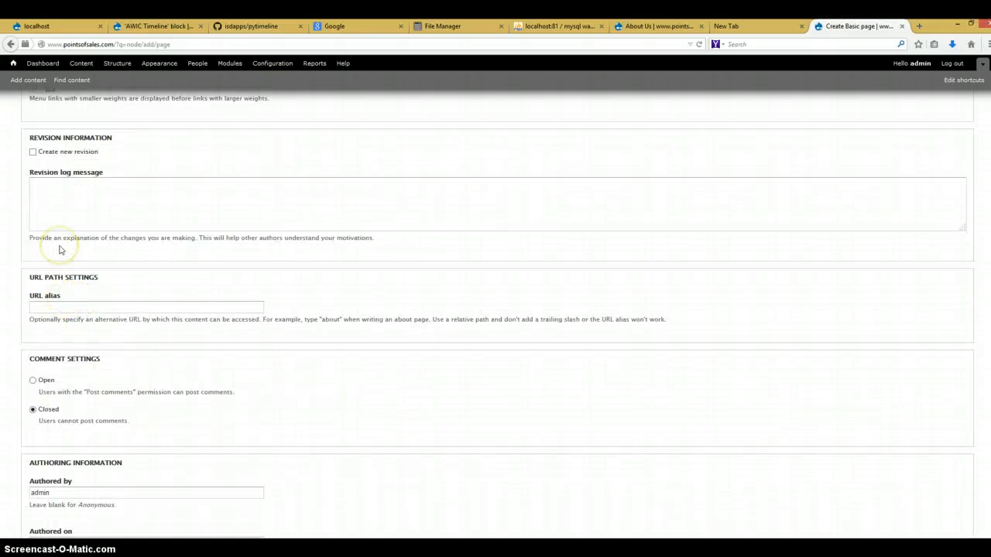
{"action": "left_click", "coordinate": [59, 302]}
{"action": "type", "text": "timeline"}
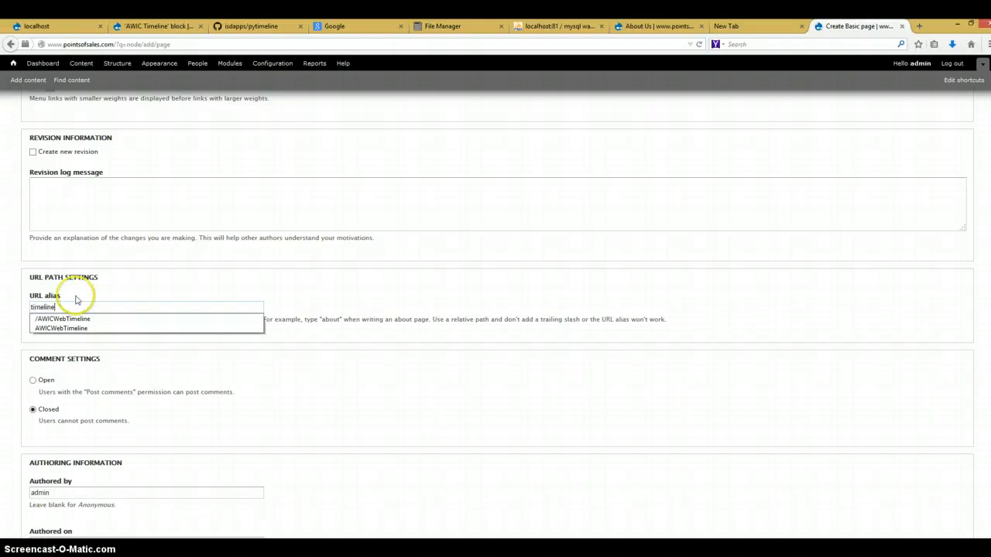
{"action": "double_click", "coordinate": [80, 305]}
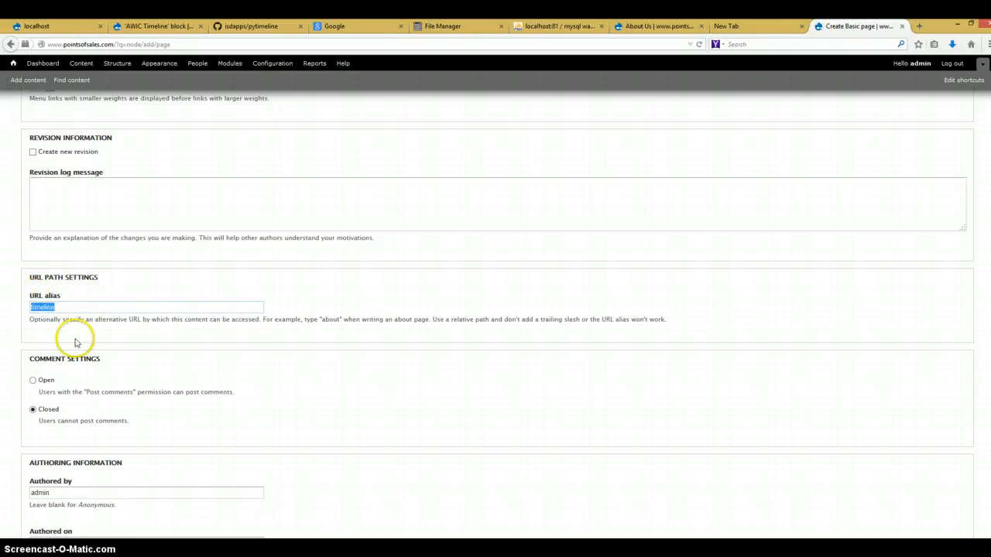
{"action": "scroll", "coordinate": [75, 343], "scroll_direction": "down", "scroll_amount": 5}
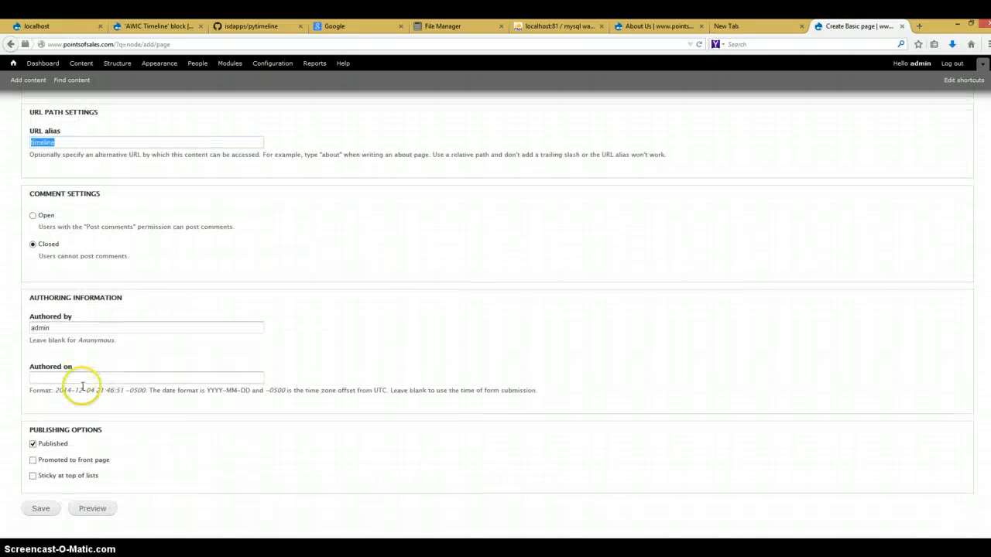
{"action": "left_click", "coordinate": [41, 509]}
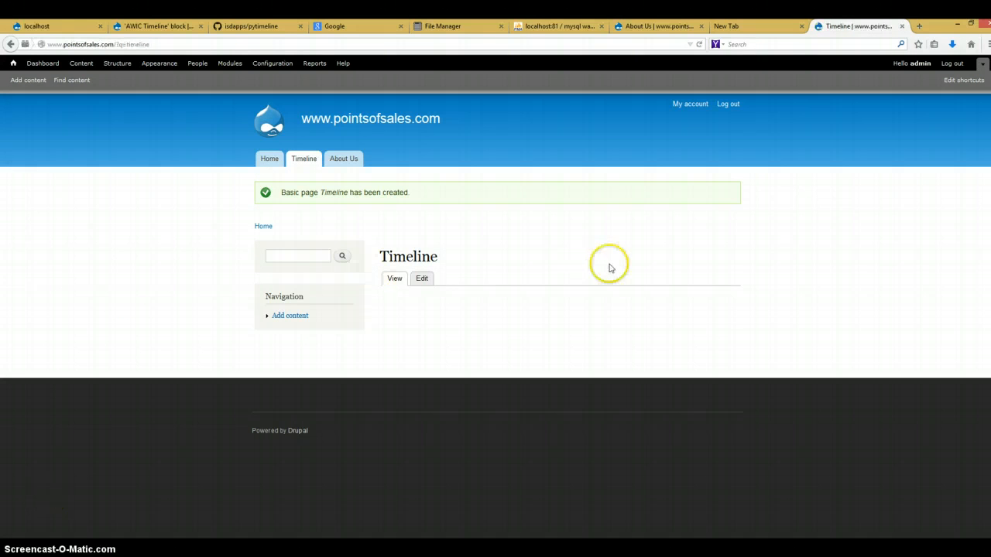
Open the new Timeline page for editing and check its node path in the web address.
{"action": "left_click", "coordinate": [423, 280]}
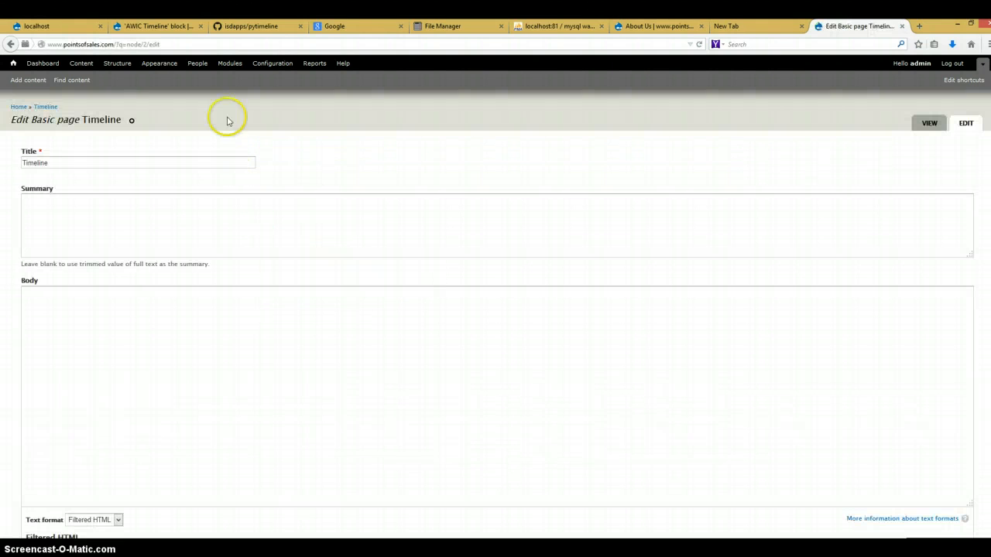
{"action": "left_click", "coordinate": [146, 44]}
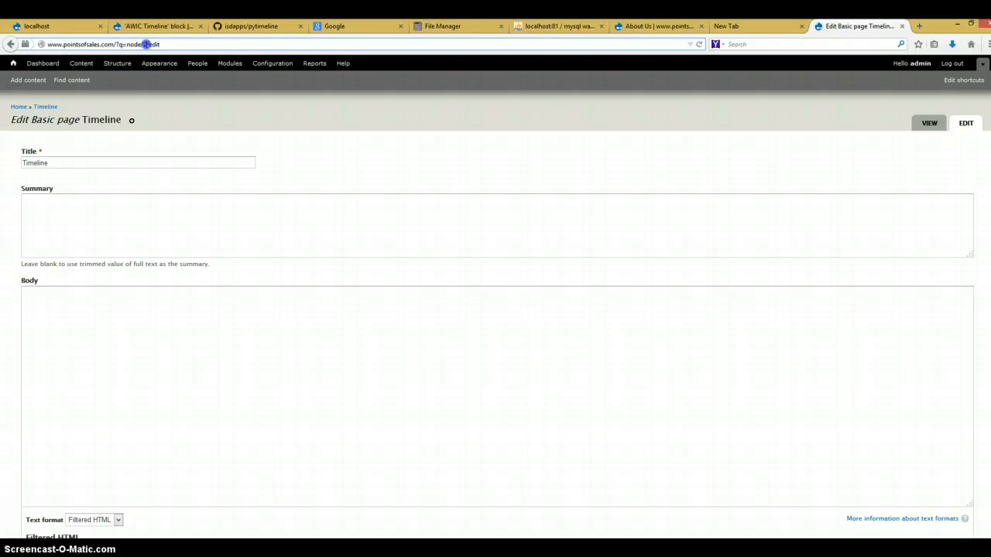
{"action": "left_click_drag", "start_coordinate": [145, 44], "coordinate": [125, 44]}
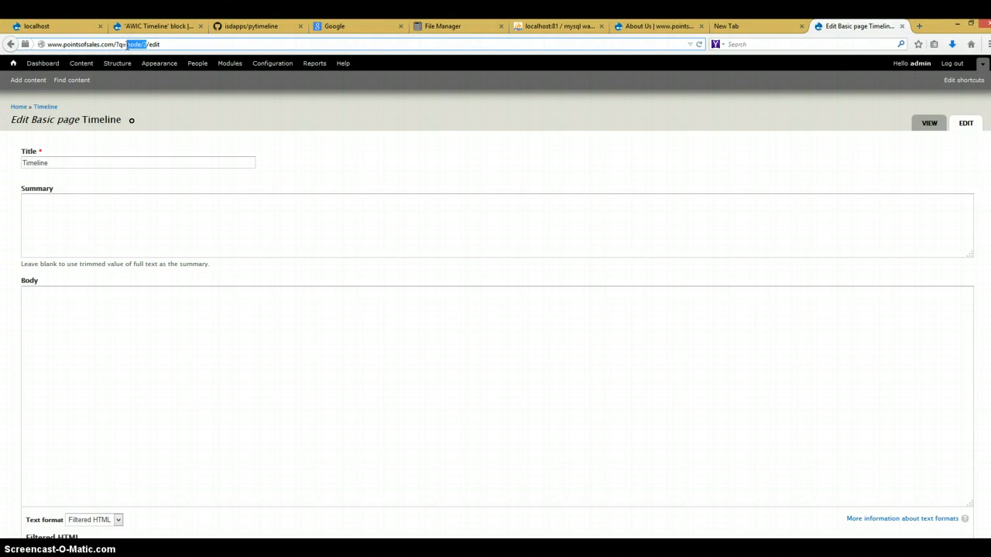
Replace the listed page path in the AWIC Timeline block's visibility settings with node/2 and save the block.
{"action": "left_click", "coordinate": [150, 26]}
{"action": "left_click_drag", "start_coordinate": [68, 328], "coordinate": [16, 328]}
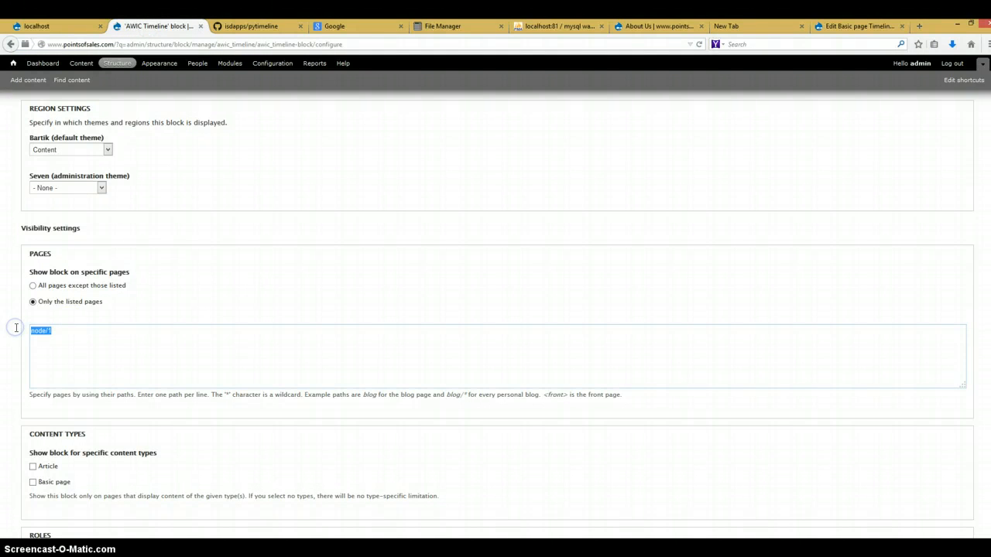
{"action": "type", "text": "node/2"}
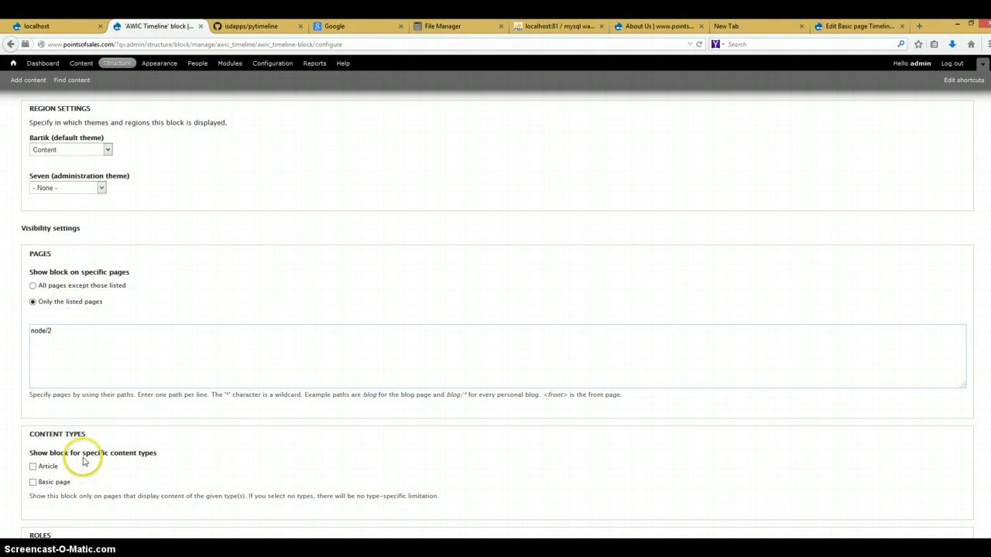
{"action": "scroll", "coordinate": [55, 339], "scroll_direction": "down", "scroll_amount": 5}
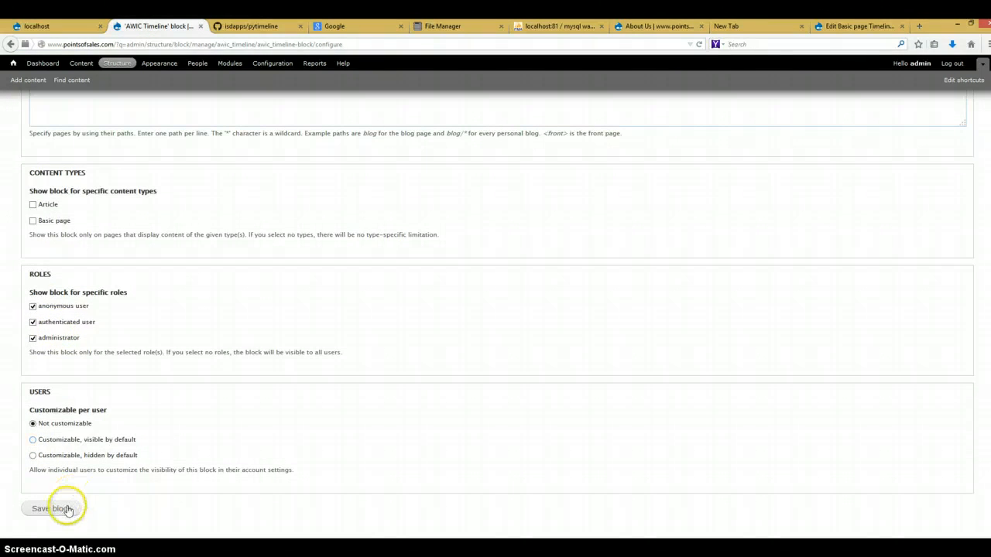
{"action": "left_click", "coordinate": [68, 510]}
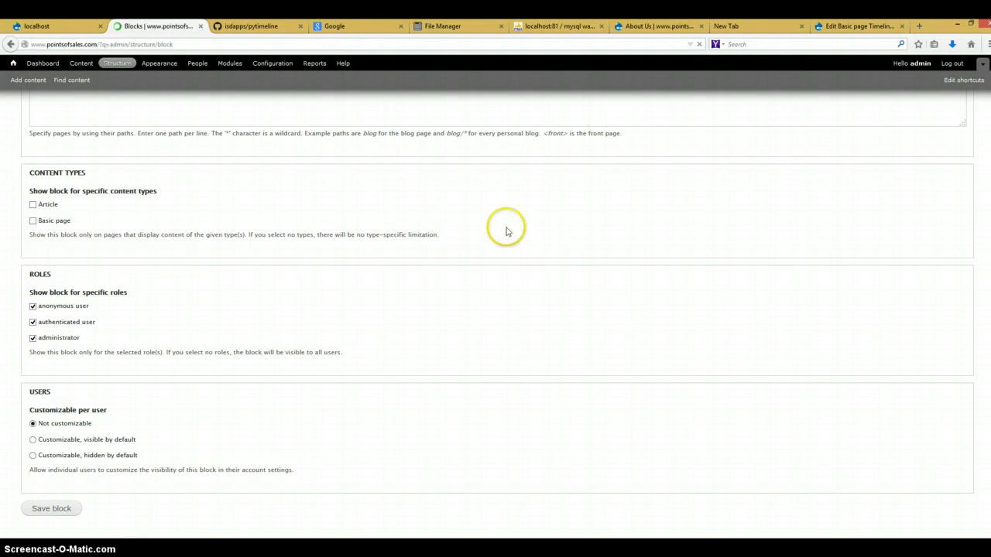
Open the System help block's configuration and review the wildcard path example in its page visibility settings.
{"action": "scroll", "coordinate": [581, 250], "scroll_direction": "down", "scroll_amount": 3}
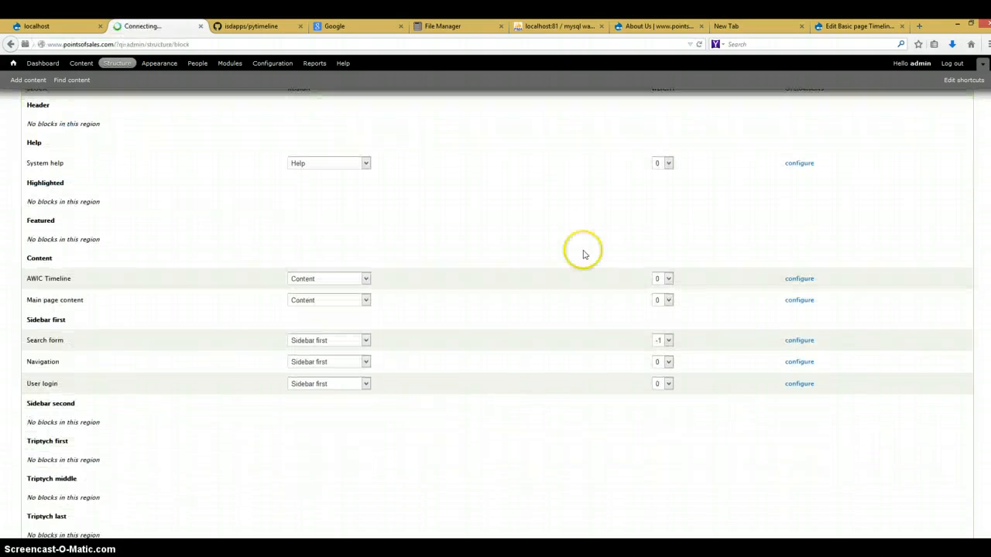
{"action": "left_click", "coordinate": [799, 163]}
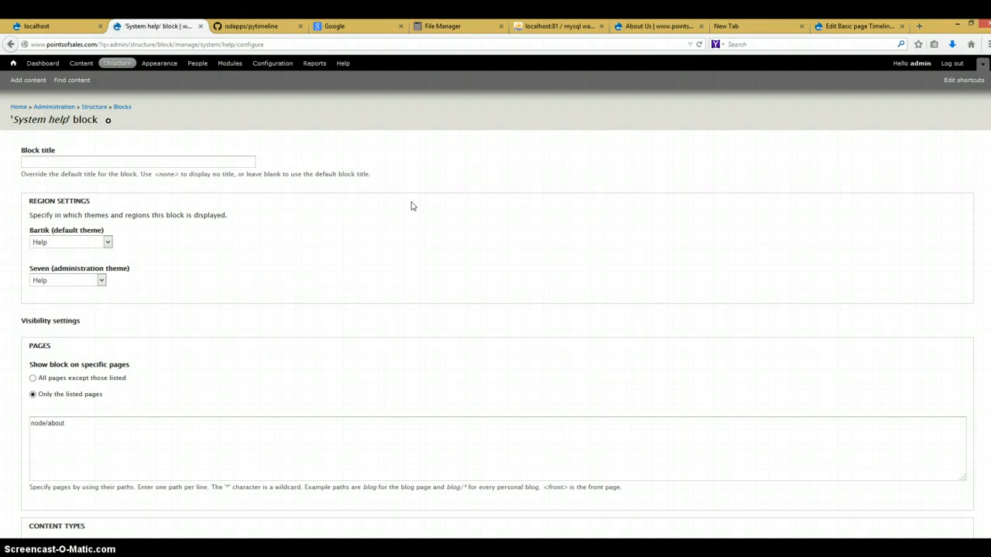
{"action": "scroll", "coordinate": [433, 232], "scroll_direction": "down", "scroll_amount": 3}
{"action": "left_click", "coordinate": [444, 239]}
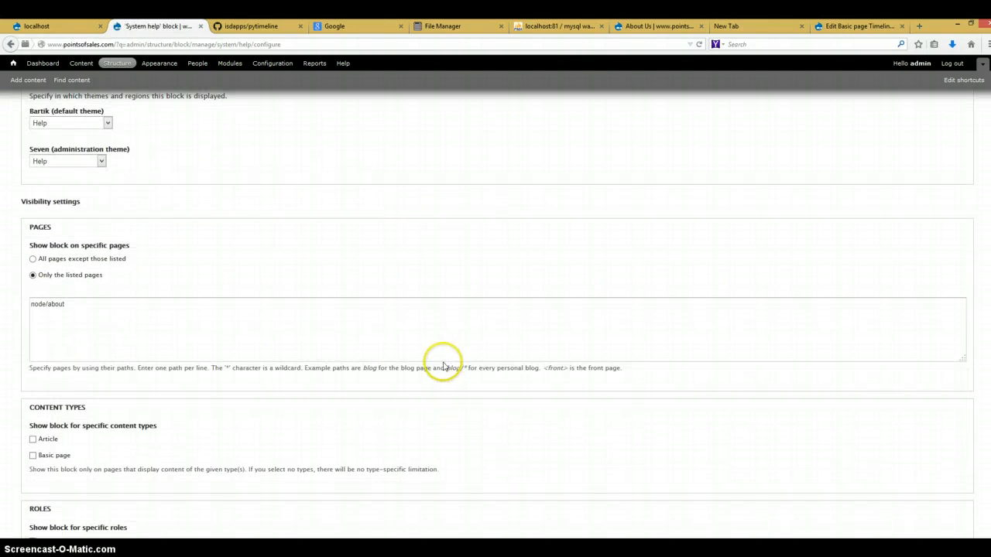
{"action": "left_click_drag", "start_coordinate": [447, 369], "coordinate": [458, 378]}
{"action": "left_click", "coordinate": [466, 369]}
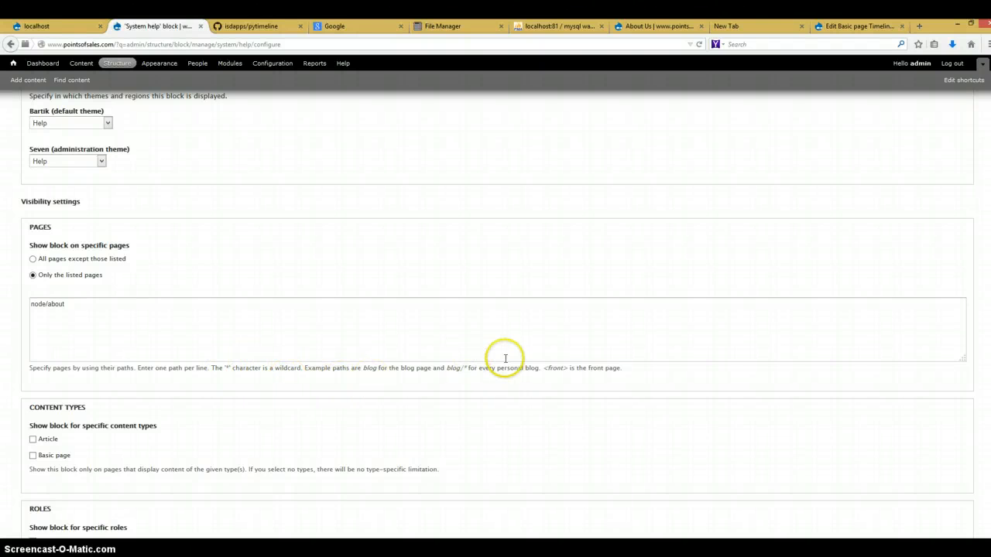
{"action": "left_click_drag", "start_coordinate": [448, 369], "coordinate": [469, 369]}
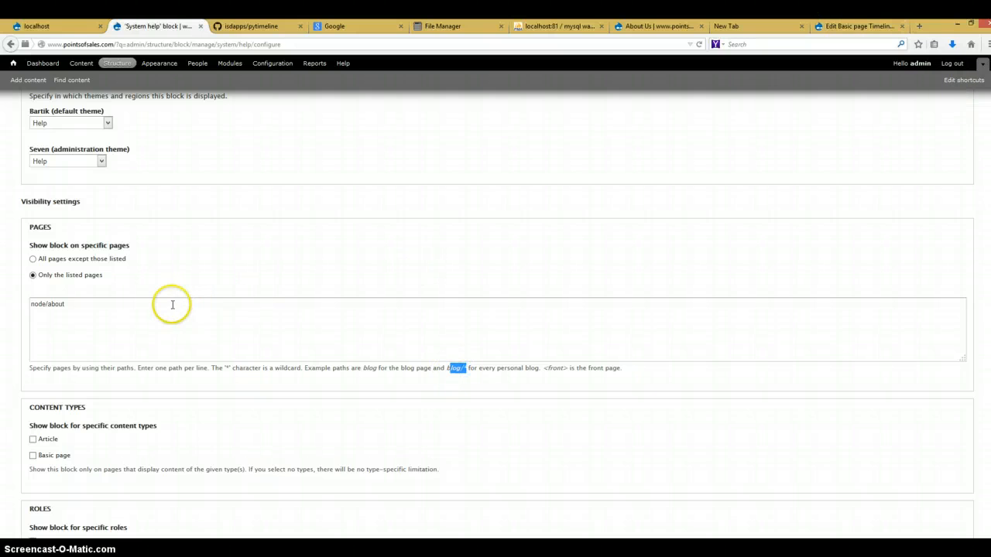
Visit the site's home, About Us and Timeline pages to check where the timeline block displays and examine it.
{"action": "left_click", "coordinate": [823, 26]}
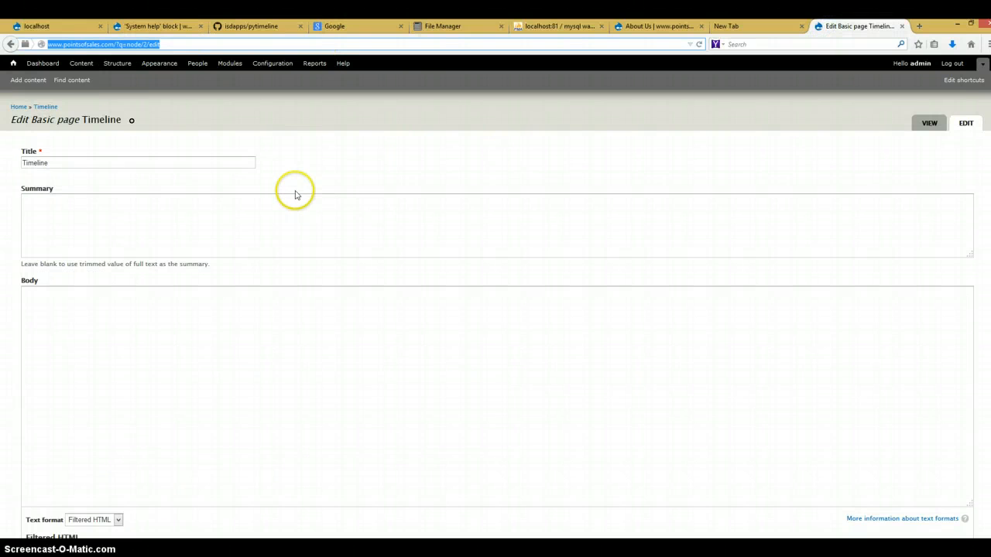
{"action": "left_click", "coordinate": [13, 64]}
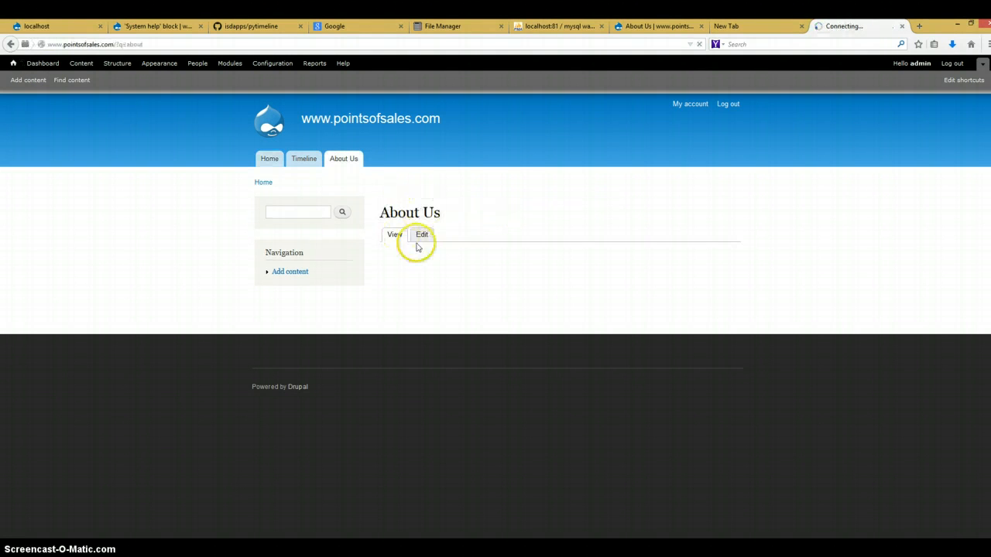
{"action": "left_click", "coordinate": [311, 164]}
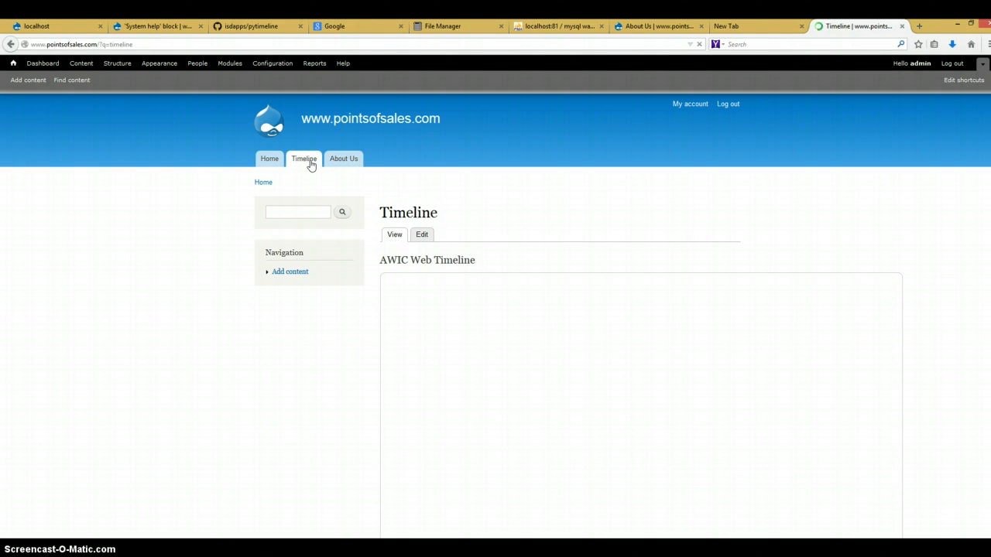
{"action": "scroll", "coordinate": [508, 399], "scroll_direction": "down", "scroll_amount": 3}
{"action": "scroll", "coordinate": [508, 398], "scroll_direction": "up", "scroll_amount": 2}
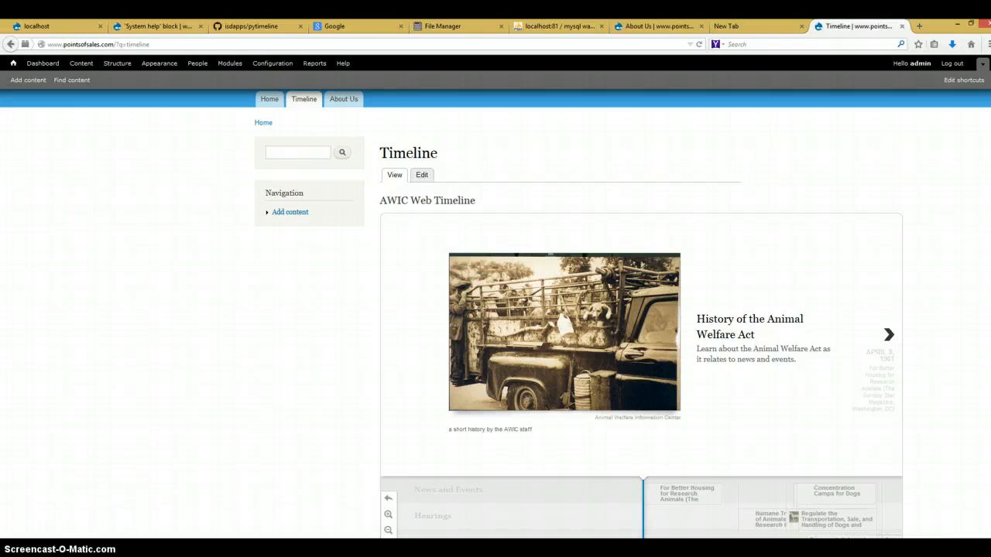
{"action": "scroll", "coordinate": [98, 403], "scroll_direction": "down", "scroll_amount": 3}
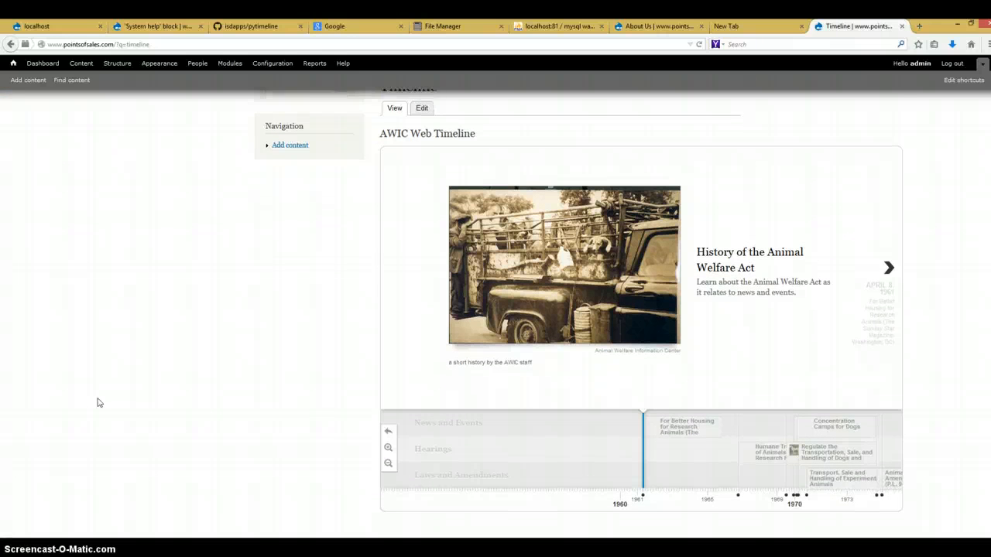
{"action": "scroll", "coordinate": [97, 402], "scroll_direction": "up", "scroll_amount": 3}
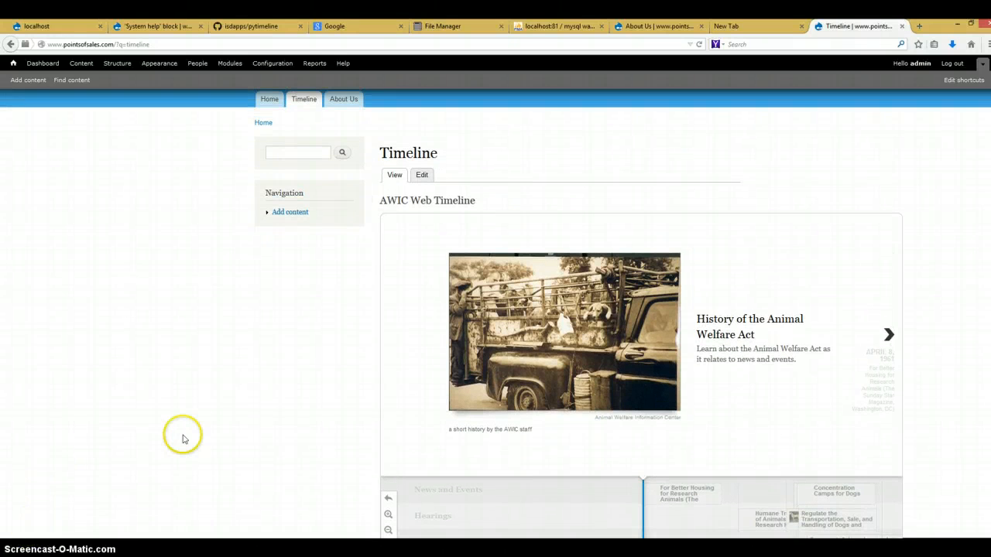
{"action": "scroll", "coordinate": [186, 438], "scroll_direction": "down", "scroll_amount": 3}
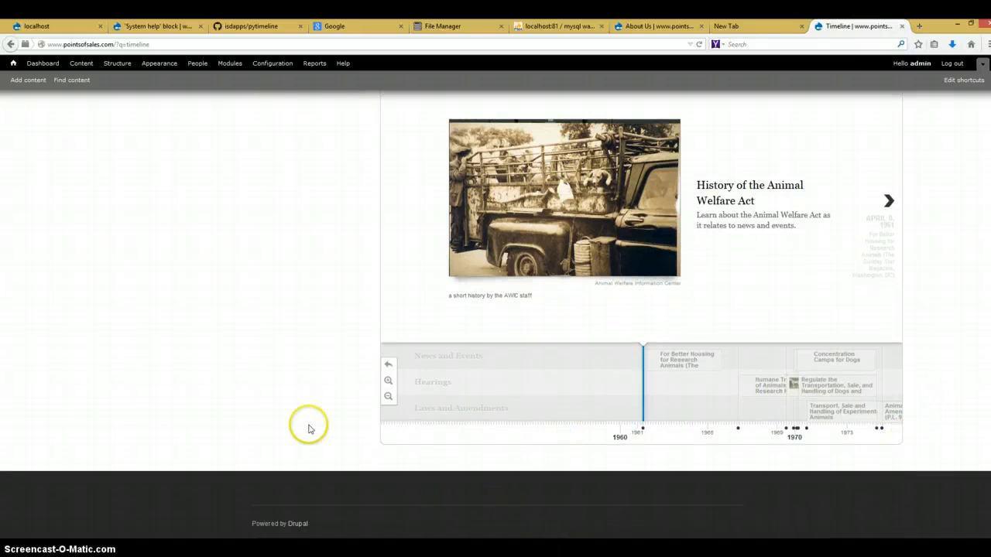
{"action": "scroll", "coordinate": [287, 422], "scroll_direction": "up", "scroll_amount": 4}
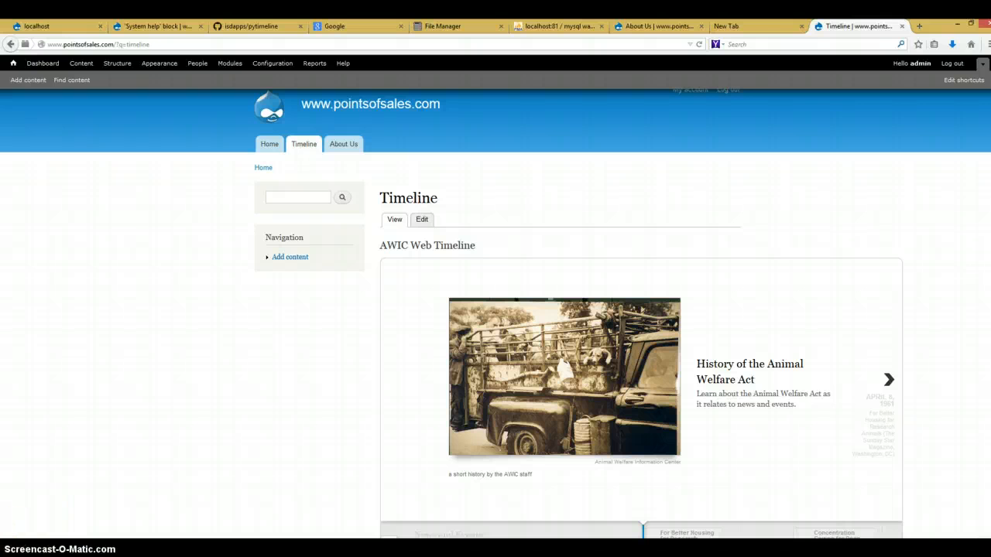
{"action": "left_click", "coordinate": [70, 473]}
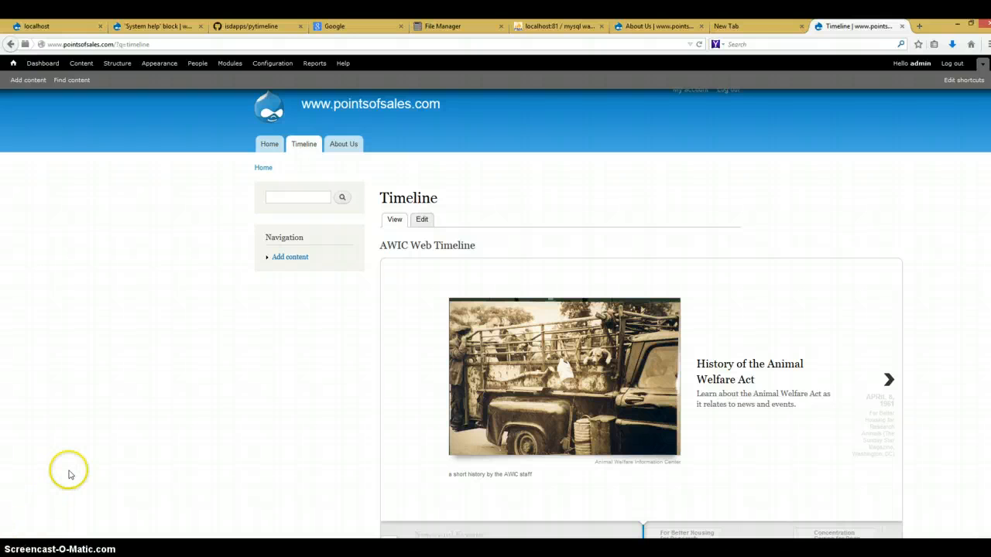